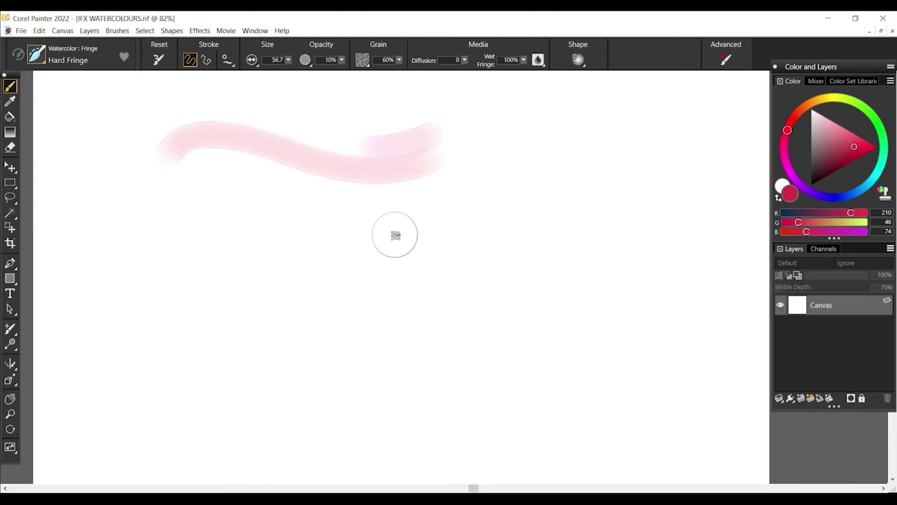
Add a new layer above the Canvas and let it use the Gel method for the Hard Fringe brush.
{"action": "key", "text": "XF86MonBrightnessUp"}
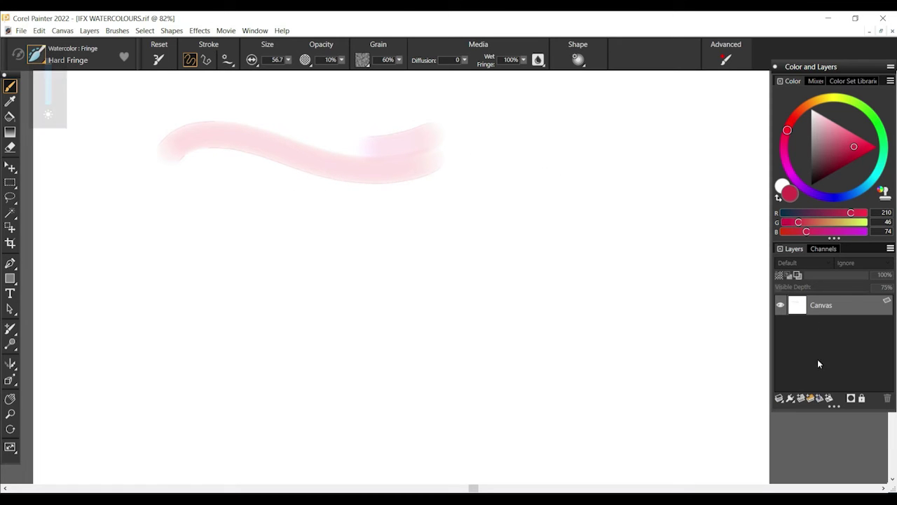
{"action": "left_click", "coordinate": [801, 399]}
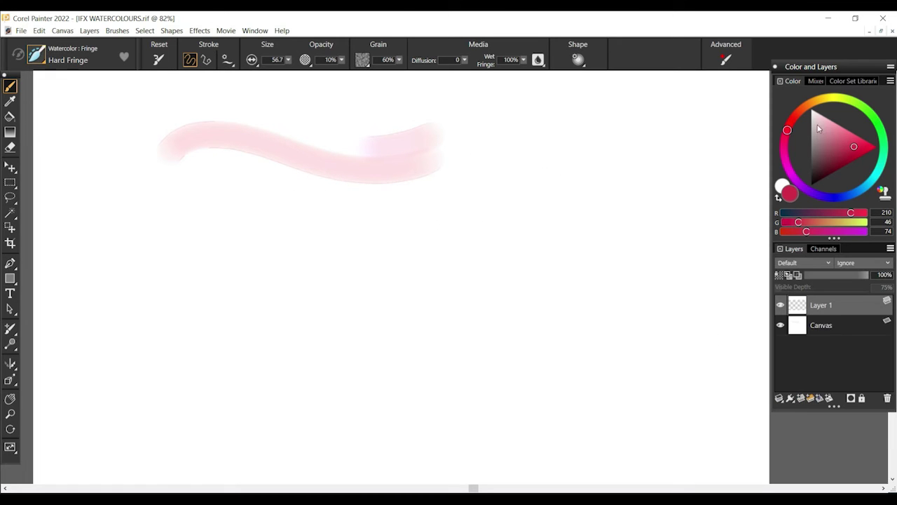
{"action": "left_click", "coordinate": [161, 151]}
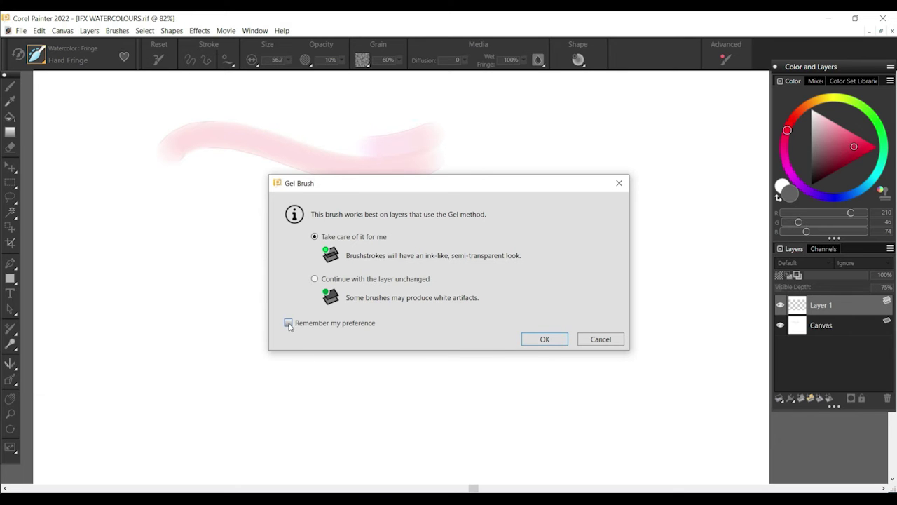
{"action": "left_click", "coordinate": [544, 339]}
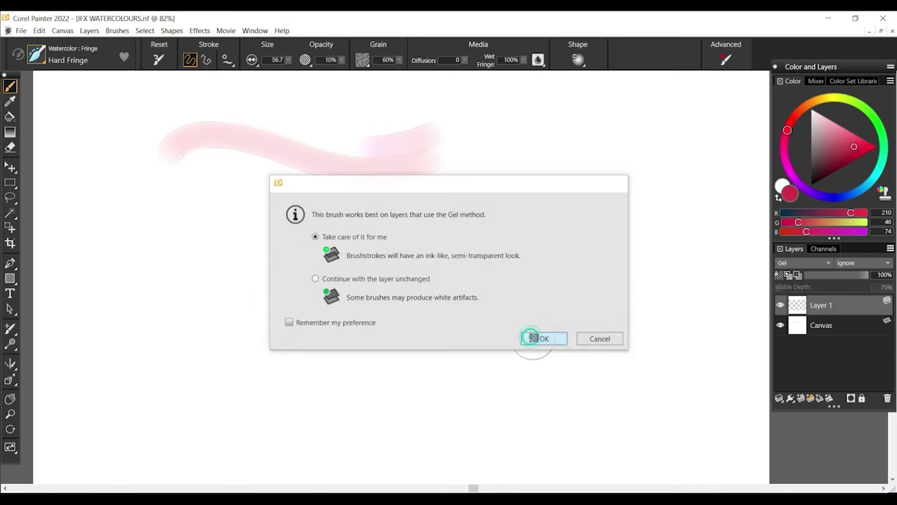
Paint overlapping pink Hard Fringe strokes beneath and across the existing wavy stroke near the canvas's upper edge.
{"action": "mouse_move", "coordinate": [182, 195]}
{"action": "left_mouse_down"}
{"action": "mouse_move", "coordinate": [262, 159]}
{"action": "mouse_move", "coordinate": [379, 215]}
{"action": "left_mouse_up"}
{"action": "left_click_drag", "start_coordinate": [358, 177], "coordinate": [390, 219]}
{"action": "left_click_drag", "start_coordinate": [383, 175], "coordinate": [428, 209]}
{"action": "left_click_drag", "start_coordinate": [333, 176], "coordinate": [366, 224]}
{"action": "left_click_drag", "start_coordinate": [310, 198], "coordinate": [358, 201]}
{"action": "left_click_drag", "start_coordinate": [340, 178], "coordinate": [368, 186]}
{"action": "mouse_move", "coordinate": [360, 154]}
{"action": "left_mouse_down"}
{"action": "mouse_move", "coordinate": [392, 155]}
{"action": "mouse_move", "coordinate": [420, 176]}
{"action": "mouse_move", "coordinate": [437, 140]}
{"action": "left_mouse_up"}
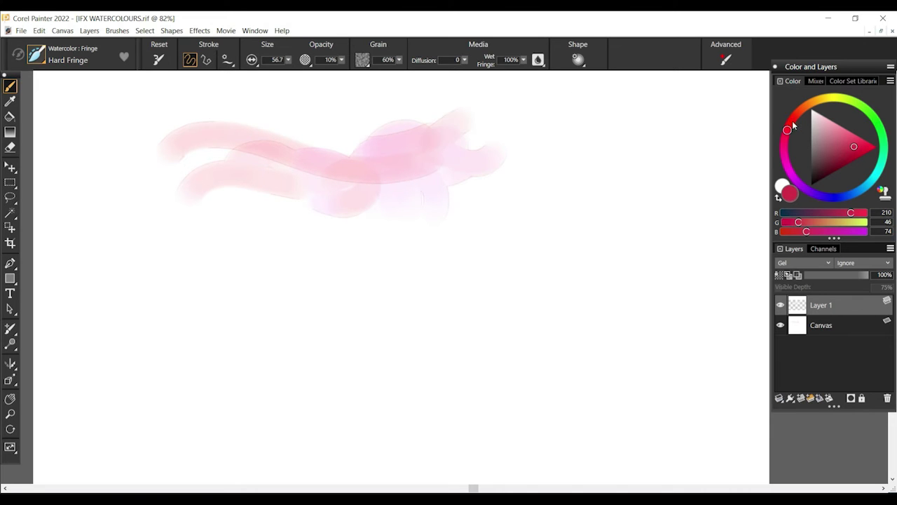
Change the colour to orange-red (RGB 210, 84, 46) and extend the wash with sweeping strokes right of the pink area.
{"action": "left_click", "coordinate": [799, 113]}
{"action": "mouse_move", "coordinate": [374, 186]}
{"action": "left_mouse_down"}
{"action": "mouse_move", "coordinate": [470, 198]}
{"action": "mouse_move", "coordinate": [490, 176]}
{"action": "mouse_move", "coordinate": [500, 192]}
{"action": "mouse_move", "coordinate": [582, 154]}
{"action": "left_mouse_up"}
{"action": "left_click_drag", "start_coordinate": [507, 216], "coordinate": [611, 180]}
{"action": "left_click_drag", "start_coordinate": [540, 249], "coordinate": [614, 242]}
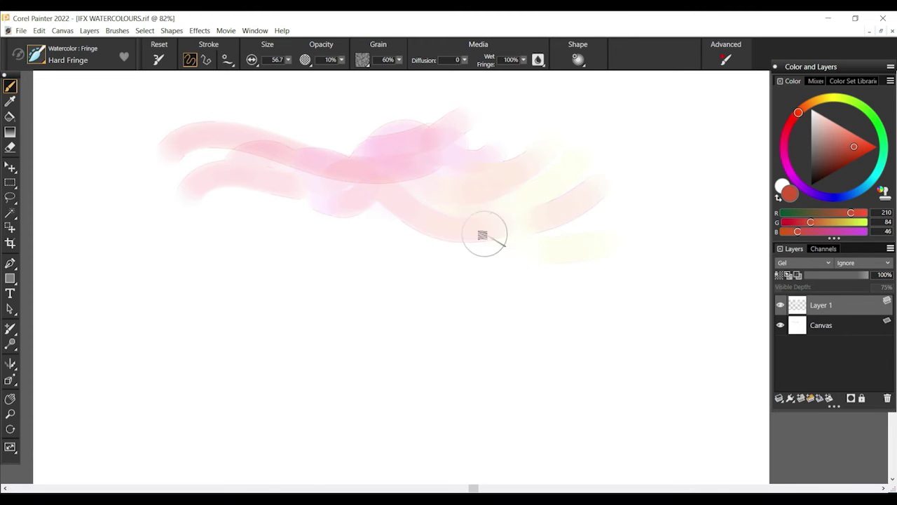
{"action": "mouse_move", "coordinate": [504, 247]}
{"action": "left_mouse_down"}
{"action": "mouse_move", "coordinate": [535, 222]}
{"action": "mouse_move", "coordinate": [625, 201]}
{"action": "left_mouse_up"}
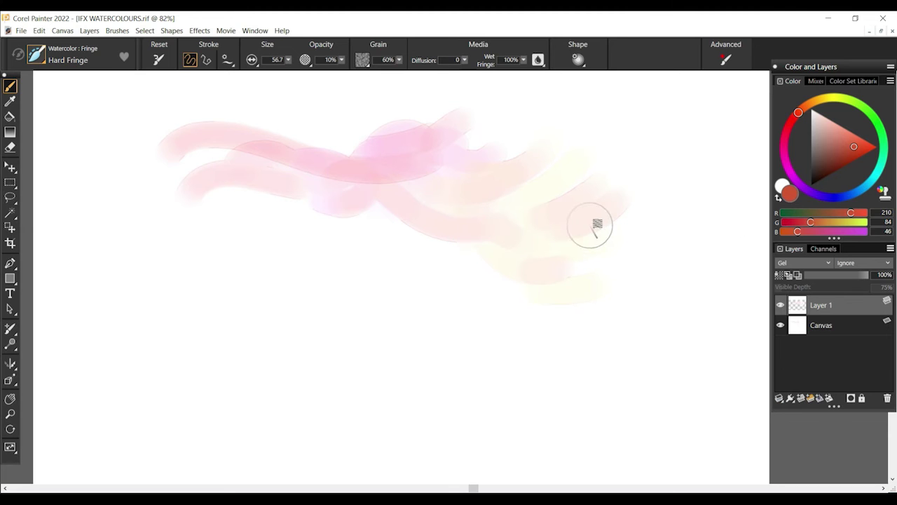
Build up a horizontal orange band left of the canvas centre with overlapping Hard Fringe strokes.
{"action": "mouse_move", "coordinate": [84, 278]}
{"action": "left_mouse_down"}
{"action": "mouse_move", "coordinate": [251, 273]}
{"action": "mouse_move", "coordinate": [119, 294]}
{"action": "mouse_move", "coordinate": [198, 296]}
{"action": "mouse_move", "coordinate": [123, 278]}
{"action": "mouse_move", "coordinate": [235, 279]}
{"action": "mouse_move", "coordinate": [243, 275]}
{"action": "mouse_move", "coordinate": [168, 273]}
{"action": "mouse_move", "coordinate": [260, 269]}
{"action": "mouse_move", "coordinate": [156, 274]}
{"action": "mouse_move", "coordinate": [240, 275]}
{"action": "mouse_move", "coordinate": [132, 285]}
{"action": "mouse_move", "coordinate": [233, 283]}
{"action": "mouse_move", "coordinate": [170, 294]}
{"action": "mouse_move", "coordinate": [310, 291]}
{"action": "mouse_move", "coordinate": [136, 296]}
{"action": "mouse_move", "coordinate": [302, 288]}
{"action": "mouse_move", "coordinate": [172, 289]}
{"action": "mouse_move", "coordinate": [300, 287]}
{"action": "mouse_move", "coordinate": [219, 277]}
{"action": "mouse_move", "coordinate": [263, 276]}
{"action": "mouse_move", "coordinate": [187, 275]}
{"action": "mouse_move", "coordinate": [290, 273]}
{"action": "mouse_move", "coordinate": [197, 273]}
{"action": "mouse_move", "coordinate": [250, 281]}
{"action": "mouse_move", "coordinate": [171, 287]}
{"action": "left_mouse_up"}
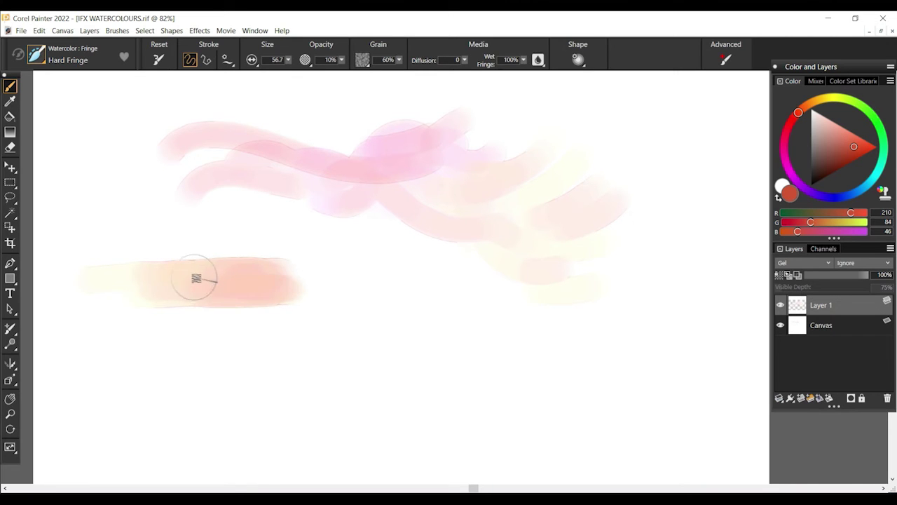
{"action": "left_click_drag", "start_coordinate": [290, 267], "coordinate": [295, 268]}
{"action": "left_click_drag", "start_coordinate": [197, 277], "coordinate": [294, 270]}
{"action": "mouse_move", "coordinate": [220, 281]}
{"action": "left_mouse_down"}
{"action": "mouse_move", "coordinate": [239, 289]}
{"action": "mouse_move", "coordinate": [301, 273]}
{"action": "left_mouse_up"}
{"action": "left_click_drag", "start_coordinate": [244, 270], "coordinate": [316, 273]}
Paint thin curved red lines across the canvas centre with the Fine Tip brush, adjusting the brush size along the way.
{"action": "left_click", "coordinate": [43, 61]}
{"action": "left_click", "coordinate": [210, 177]}
{"action": "left_click_drag", "start_coordinate": [324, 336], "coordinate": [511, 345]}
{"action": "left_click_drag", "start_coordinate": [440, 295], "coordinate": [425, 329]}
{"action": "left_click_drag", "start_coordinate": [376, 290], "coordinate": [551, 313]}
{"action": "left_click", "coordinate": [288, 61]}
{"action": "left_click_drag", "start_coordinate": [288, 62], "coordinate": [303, 61]}
{"action": "mouse_move", "coordinate": [374, 303]}
{"action": "left_mouse_down"}
{"action": "mouse_move", "coordinate": [577, 326]}
{"action": "mouse_move", "coordinate": [641, 303]}
{"action": "left_mouse_up"}
Paint broad, overlapping wavy orange strokes below the horizontal band with the Simple Water brush.
{"action": "left_click", "coordinate": [38, 56]}
{"action": "left_click", "coordinate": [199, 192]}
{"action": "left_click_drag", "start_coordinate": [125, 381], "coordinate": [259, 375]}
{"action": "left_click_drag", "start_coordinate": [161, 349], "coordinate": [350, 354]}
{"action": "mouse_move", "coordinate": [252, 372]}
{"action": "left_mouse_down"}
{"action": "mouse_move", "coordinate": [365, 375]}
{"action": "mouse_move", "coordinate": [378, 347]}
{"action": "left_mouse_up"}
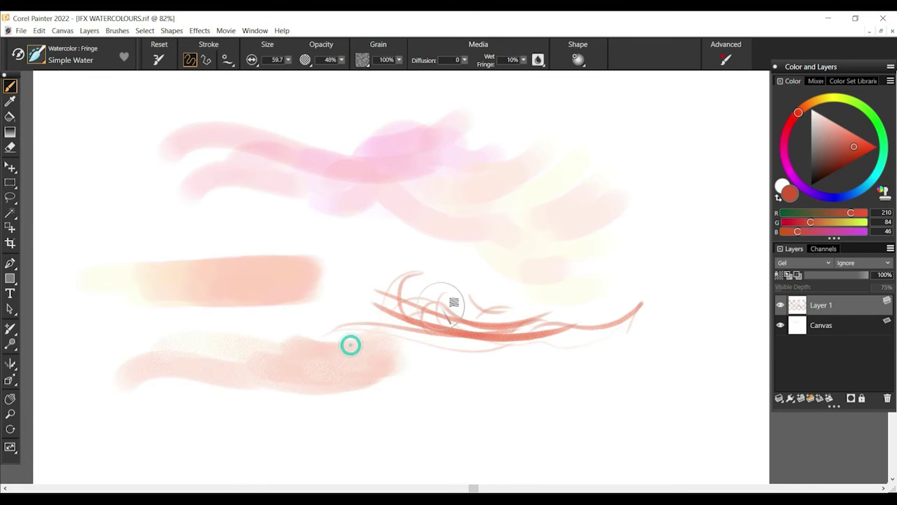
Paint orange-red strokes down the right side of the canvas and toward its lower centre with the Coarse Mop brush.
{"action": "left_click", "coordinate": [44, 63]}
{"action": "left_click", "coordinate": [215, 234]}
{"action": "left_click", "coordinate": [44, 62]}
{"action": "left_click", "coordinate": [231, 278]}
{"action": "left_click_drag", "start_coordinate": [684, 226], "coordinate": [671, 293]}
{"action": "left_click_drag", "start_coordinate": [690, 340], "coordinate": [491, 379]}
{"action": "mouse_move", "coordinate": [581, 382]}
{"action": "left_mouse_down"}
{"action": "mouse_move", "coordinate": [619, 401]}
{"action": "mouse_move", "coordinate": [643, 397]}
{"action": "left_mouse_up"}
Shift the hue and add a pinkish red area, followed by a blue area beneath it, in the canvas's lower-right part.
{"action": "left_click", "coordinate": [788, 129]}
{"action": "left_click", "coordinate": [857, 159]}
{"action": "left_click_drag", "start_coordinate": [638, 330], "coordinate": [622, 382]}
{"action": "left_click", "coordinate": [785, 149]}
{"action": "left_click", "coordinate": [856, 192]}
{"action": "mouse_move", "coordinate": [609, 421]}
{"action": "left_mouse_down"}
{"action": "mouse_move", "coordinate": [685, 415]}
{"action": "mouse_move", "coordinate": [635, 388]}
{"action": "mouse_move", "coordinate": [686, 378]}
{"action": "left_mouse_up"}
Set the colour to saturated red (RGB 223, 47, 1) and paint it over the upper part of the red patch.
{"action": "left_click", "coordinate": [797, 115]}
{"action": "left_click", "coordinate": [841, 166]}
{"action": "left_click", "coordinate": [869, 150]}
{"action": "left_click_drag", "start_coordinate": [634, 340], "coordinate": [683, 344]}
Blend the border between the red and blue patches with the Soft Blender brush.
{"action": "left_click", "coordinate": [36, 53]}
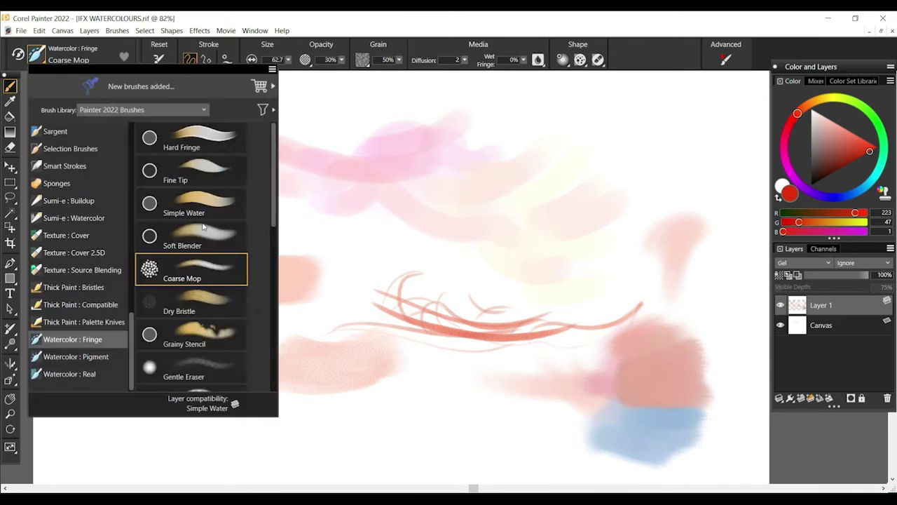
{"action": "left_click", "coordinate": [202, 231]}
{"action": "left_click", "coordinate": [804, 263]}
{"action": "left_click", "coordinate": [680, 463]}
Look through the composite methods available for the layer.
{"action": "left_click", "coordinate": [804, 262]}
{"action": "left_click_drag", "start_coordinate": [831, 326], "coordinate": [831, 393]}
{"action": "left_click", "coordinate": [790, 428]}
{"action": "left_click", "coordinate": [804, 263]}
{"action": "left_click_drag", "start_coordinate": [831, 344], "coordinate": [832, 281]}
{"action": "left_click", "coordinate": [784, 284]}
Add a new layer and paint Soft Blender strokes over and around the red-and-blue patch.
{"action": "left_click", "coordinate": [810, 398]}
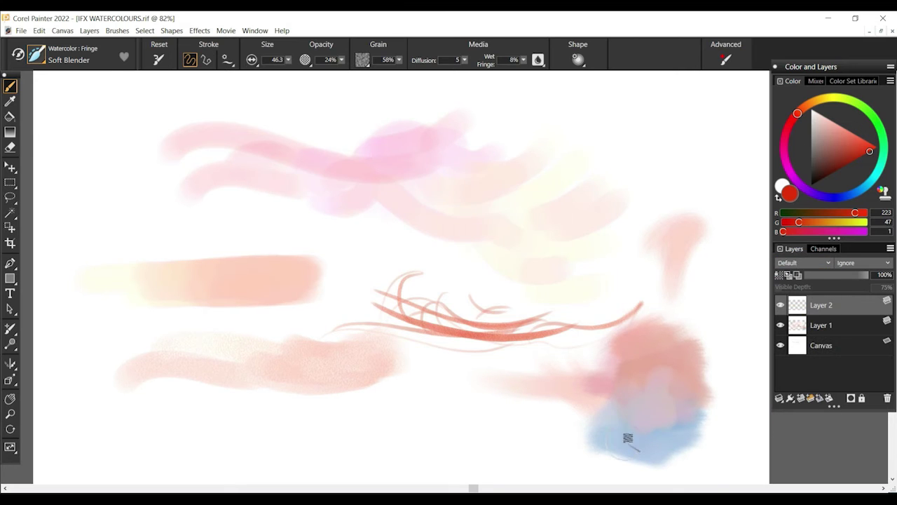
{"action": "left_click_drag", "start_coordinate": [623, 403], "coordinate": [582, 454]}
{"action": "left_click_drag", "start_coordinate": [610, 401], "coordinate": [550, 429]}
{"action": "mouse_move", "coordinate": [633, 363]}
{"action": "left_mouse_down"}
{"action": "mouse_move", "coordinate": [659, 402]}
{"action": "mouse_move", "coordinate": [714, 435]}
{"action": "left_mouse_up"}
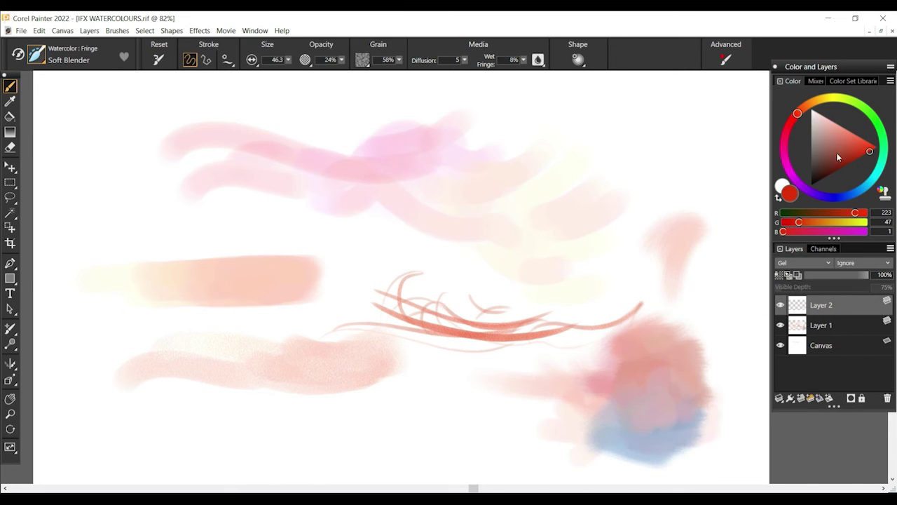
Change the colour to blue (RGB 1, 80, 223) and paint Coarse Mop strokes above the thin red lines and beside the red-and-blue patch.
{"action": "left_click", "coordinate": [852, 194]}
{"action": "left_click", "coordinate": [40, 61]}
{"action": "left_click", "coordinate": [203, 273]}
{"action": "left_click_drag", "start_coordinate": [455, 284], "coordinate": [483, 259]}
{"action": "left_click_drag", "start_coordinate": [548, 397], "coordinate": [540, 447]}
Paint a textured blue area below the thin red lines with the Dry Bristle brush.
{"action": "left_click", "coordinate": [40, 60]}
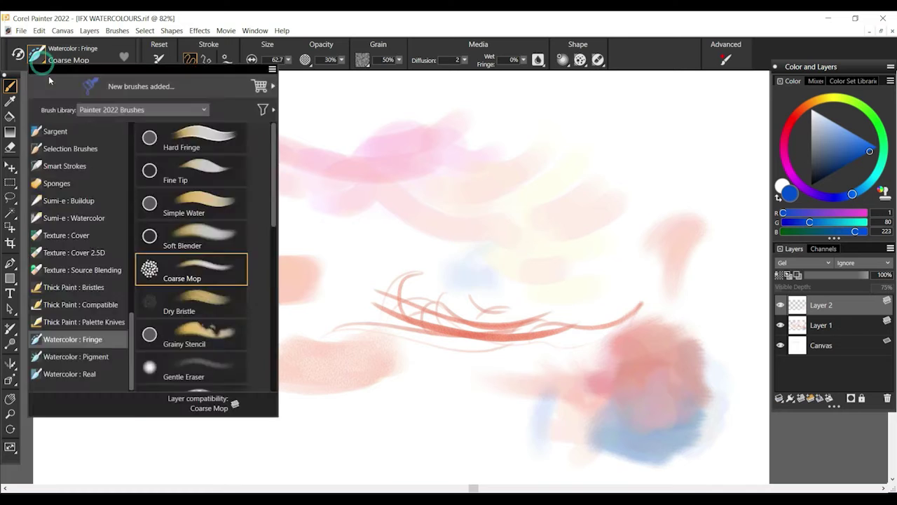
{"action": "left_click", "coordinate": [203, 311]}
{"action": "left_click_drag", "start_coordinate": [372, 419], "coordinate": [435, 399]}
Add another layer and paint a broken blue stroke above the orange band with the Grainy Stencil brush.
{"action": "left_click", "coordinate": [810, 398]}
{"action": "left_click", "coordinate": [40, 60]}
{"action": "left_click", "coordinate": [180, 344]}
{"action": "mouse_move", "coordinate": [77, 256]}
{"action": "left_mouse_down"}
{"action": "mouse_move", "coordinate": [222, 223]}
{"action": "mouse_move", "coordinate": [330, 238]}
{"action": "left_mouse_up"}
Erase small highlights from the red patch on Layer 1 with the Wet Eraser.
{"action": "left_click", "coordinate": [40, 60]}
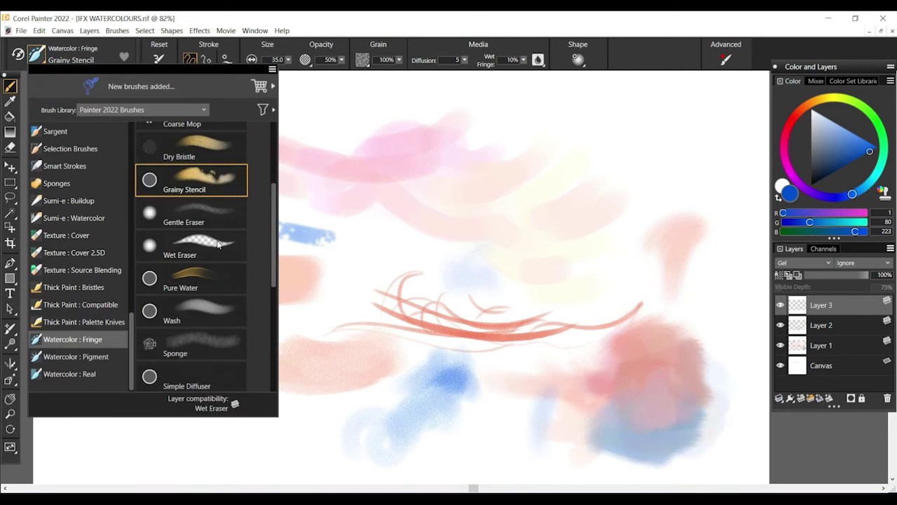
{"action": "left_click", "coordinate": [219, 246]}
{"action": "left_click", "coordinate": [820, 345]}
{"action": "left_click_drag", "start_coordinate": [662, 363], "coordinate": [686, 342]}
{"action": "mouse_move", "coordinate": [671, 361]}
{"action": "left_mouse_down"}
{"action": "mouse_move", "coordinate": [687, 330]}
{"action": "mouse_move", "coordinate": [678, 352]}
{"action": "left_mouse_up"}
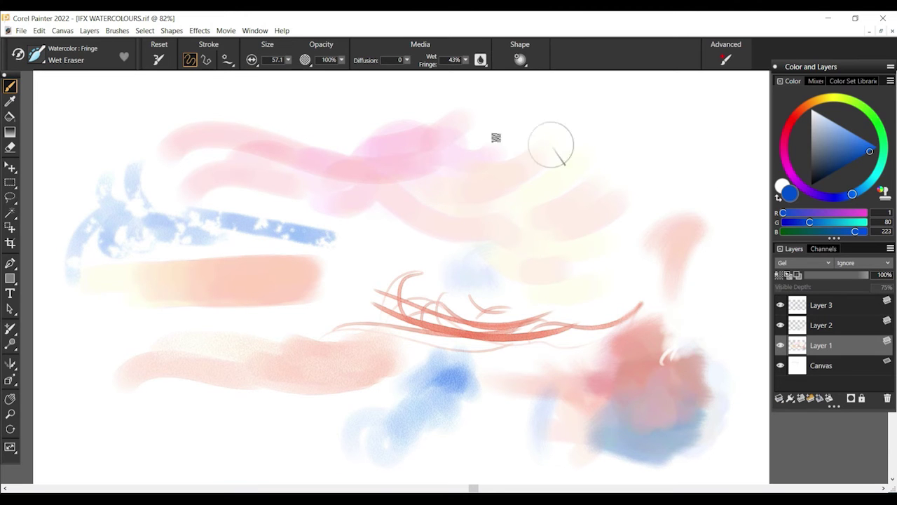
Dissolve the middle of the thin red lines with the Pure Water brush.
{"action": "left_click", "coordinate": [36, 57]}
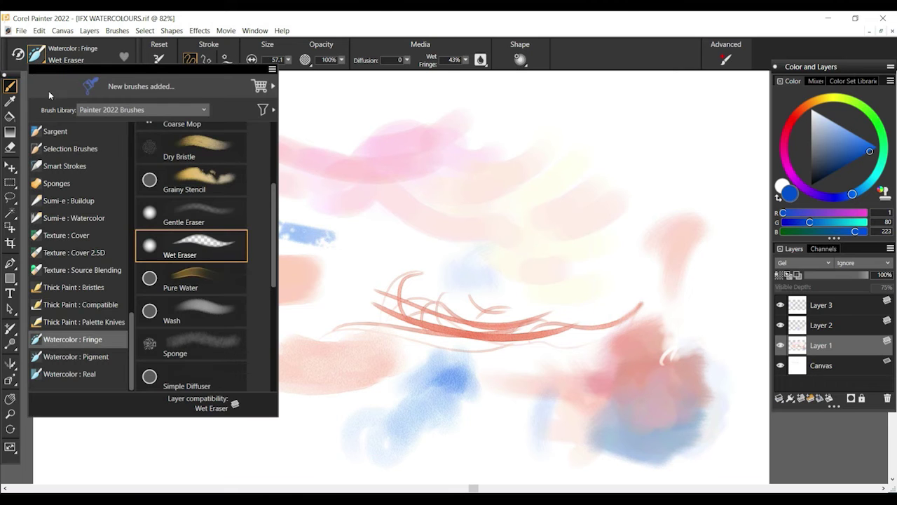
{"action": "left_click", "coordinate": [197, 279]}
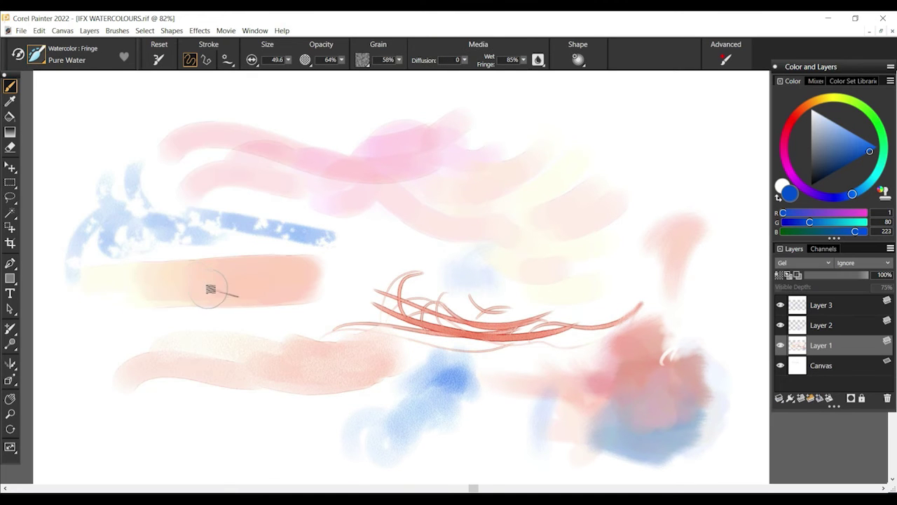
{"action": "mouse_move", "coordinate": [472, 352]}
{"action": "left_mouse_down"}
{"action": "mouse_move", "coordinate": [508, 313]}
{"action": "mouse_move", "coordinate": [501, 340]}
{"action": "left_mouse_up"}
{"action": "left_click", "coordinate": [522, 349]}
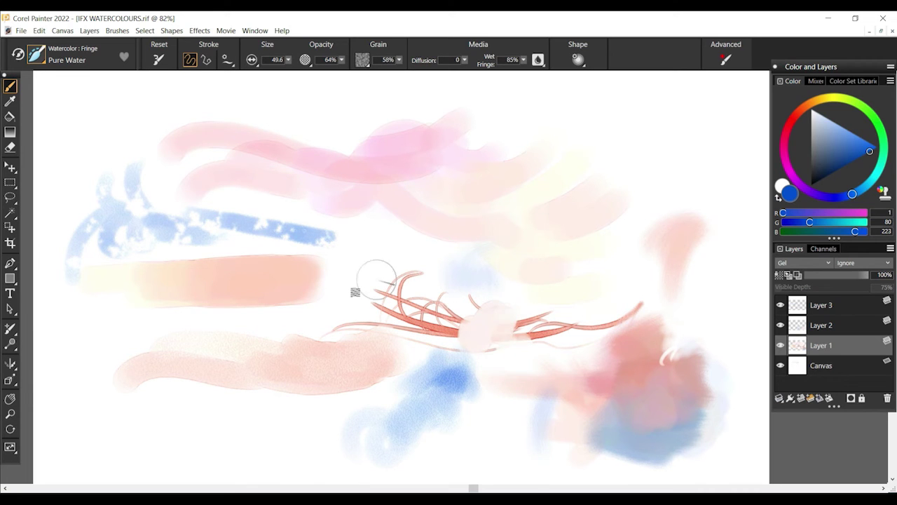
Pull colour outward from the orange band, the lower wavy strokes and the thin red lines with the Pure Water brush.
{"action": "left_click_drag", "start_coordinate": [298, 275], "coordinate": [399, 260]}
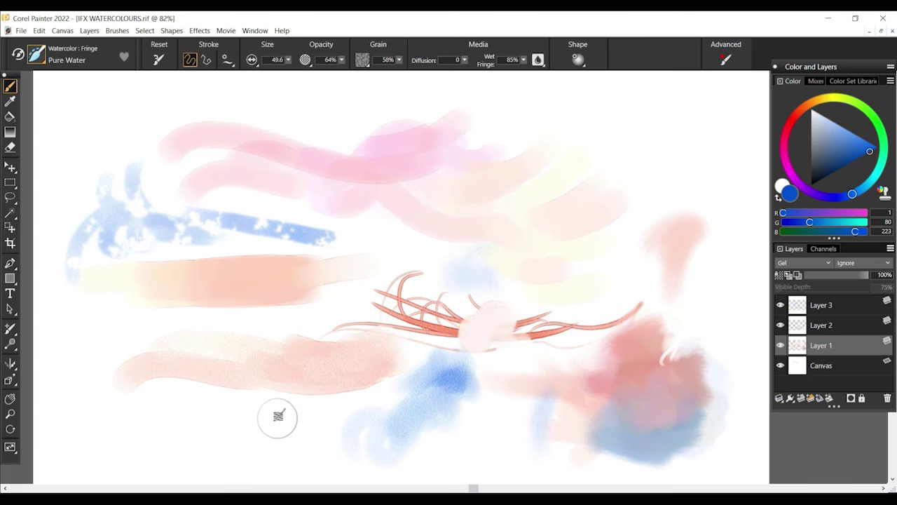
{"action": "mouse_move", "coordinate": [328, 387]}
{"action": "left_mouse_down"}
{"action": "mouse_move", "coordinate": [307, 394]}
{"action": "mouse_move", "coordinate": [260, 455]}
{"action": "left_mouse_up"}
{"action": "left_click_drag", "start_coordinate": [354, 387], "coordinate": [305, 428]}
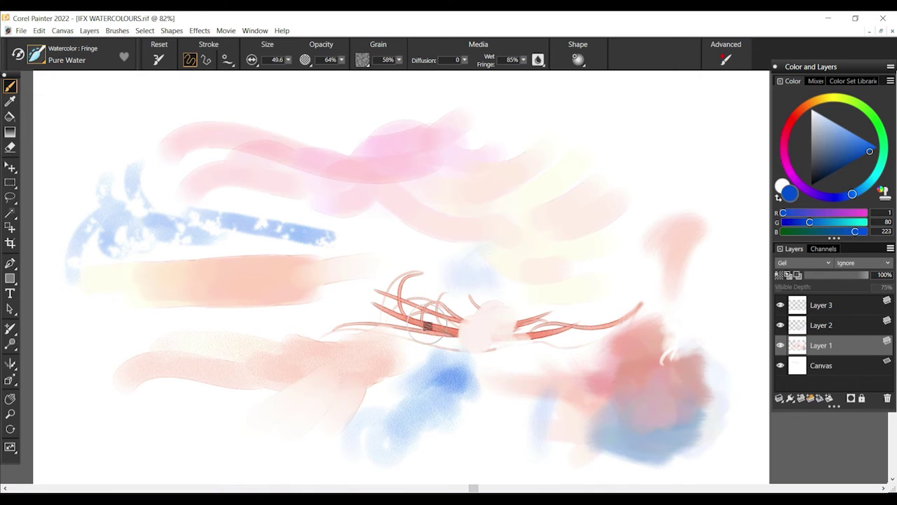
{"action": "left_click_drag", "start_coordinate": [427, 326], "coordinate": [445, 278]}
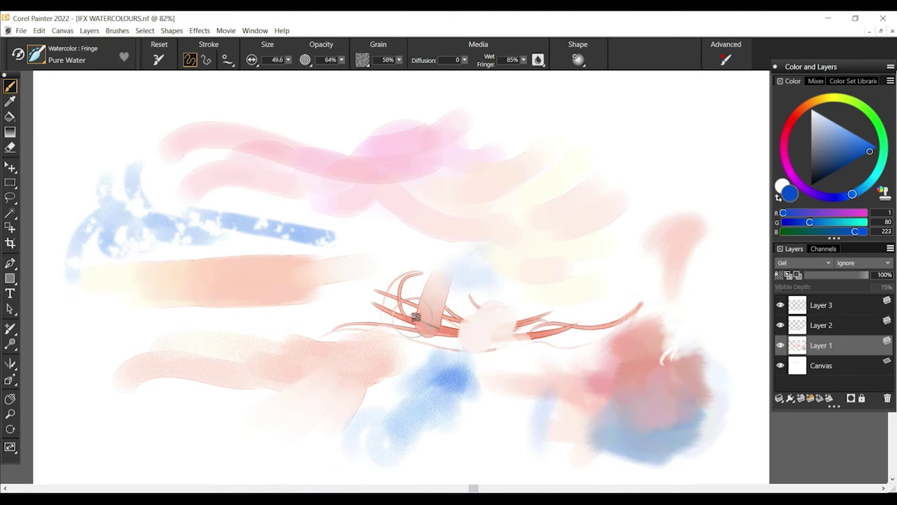
{"action": "left_click_drag", "start_coordinate": [417, 316], "coordinate": [347, 300]}
{"action": "left_click_drag", "start_coordinate": [414, 326], "coordinate": [342, 324]}
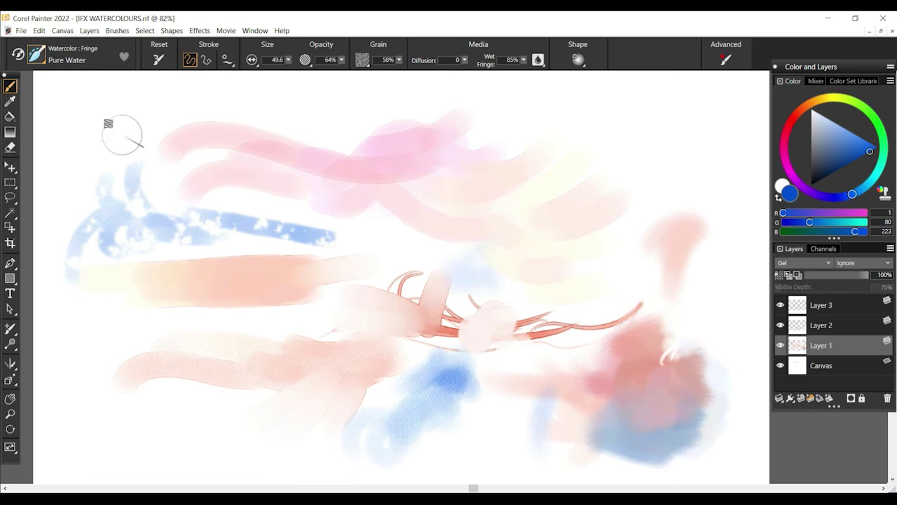
Choose the Wash brush and paint a curling blue stroke in the canvas's upper-right part.
{"action": "left_click", "coordinate": [36, 54]}
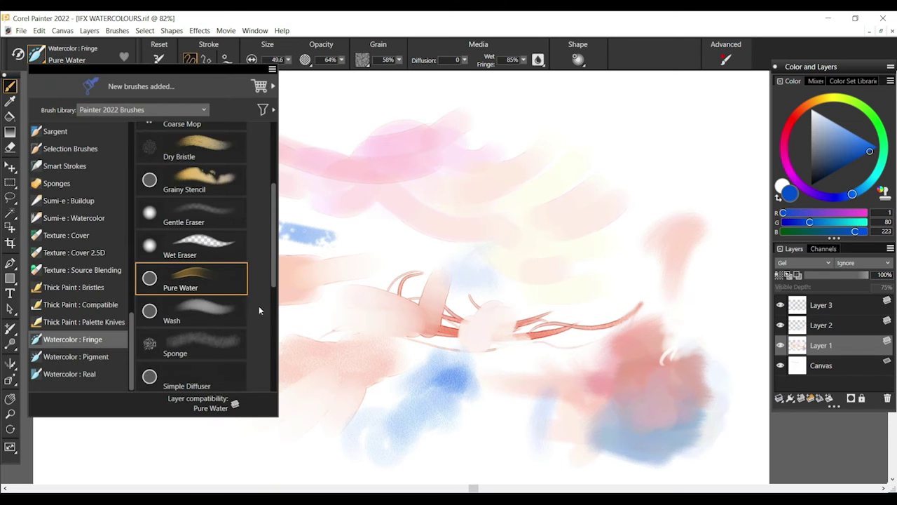
{"action": "scroll", "coordinate": [273, 275], "scroll_direction": "down", "scroll_amount": 3}
{"action": "left_click", "coordinate": [189, 276]}
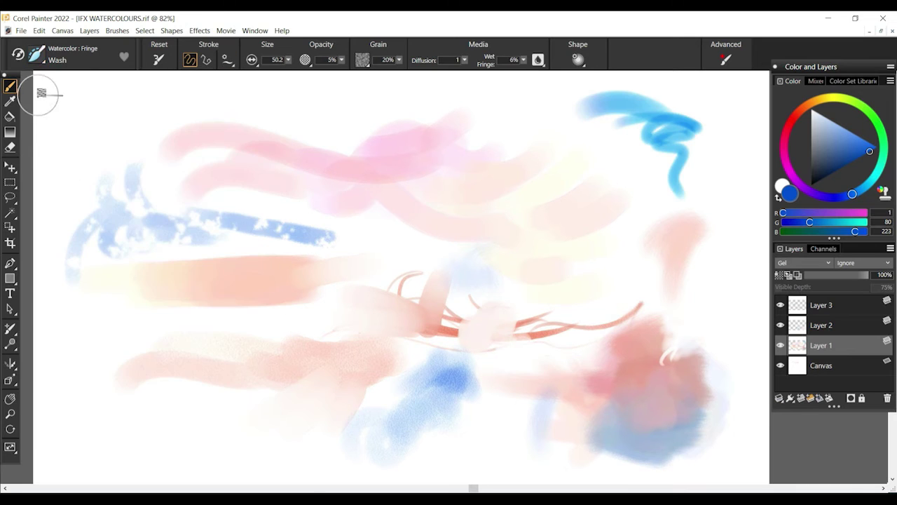
Dab mottled cyan patches below the curling blue stroke and in the canvas's lower-left corner with the Sponge brush.
{"action": "left_click_drag", "start_coordinate": [585, 159], "coordinate": [622, 168]}
{"action": "left_click_drag", "start_coordinate": [198, 438], "coordinate": [85, 440]}
{"action": "left_click_drag", "start_coordinate": [75, 392], "coordinate": [121, 398]}
Diffuse the curling blue stroke with the Simple Diffuser brush.
{"action": "left_click", "coordinate": [37, 55]}
{"action": "left_click", "coordinate": [183, 265]}
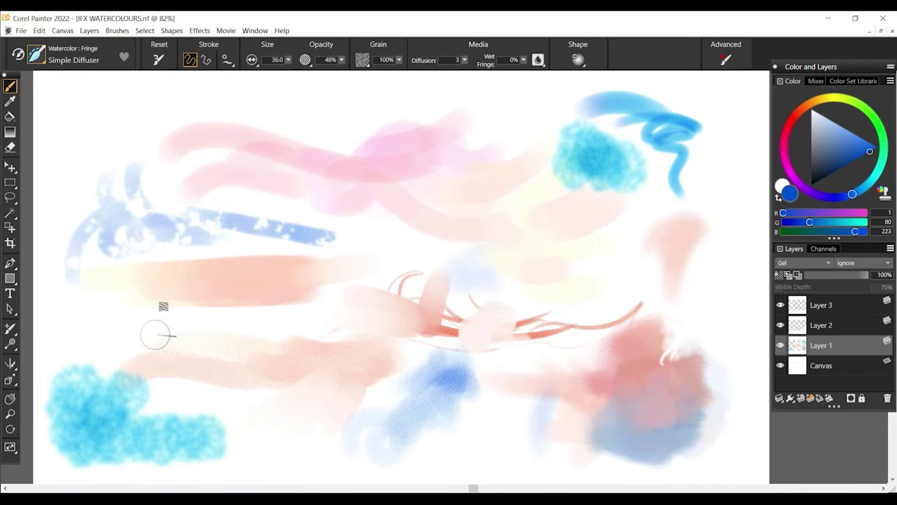
{"action": "left_click_drag", "start_coordinate": [666, 140], "coordinate": [675, 166]}
Paint thick blue strokes over the grainy blue shapes along the canvas's left side with the Wash Rake brush.
{"action": "left_click", "coordinate": [37, 55]}
{"action": "left_click", "coordinate": [210, 310]}
{"action": "mouse_move", "coordinate": [100, 300]}
{"action": "left_mouse_down"}
{"action": "mouse_move", "coordinate": [113, 341]}
{"action": "mouse_move", "coordinate": [151, 314]}
{"action": "left_mouse_up"}
{"action": "left_click_drag", "start_coordinate": [141, 266], "coordinate": [124, 146]}
{"action": "left_click_drag", "start_coordinate": [51, 236], "coordinate": [88, 151]}
{"action": "left_click_drag", "start_coordinate": [160, 111], "coordinate": [152, 156]}
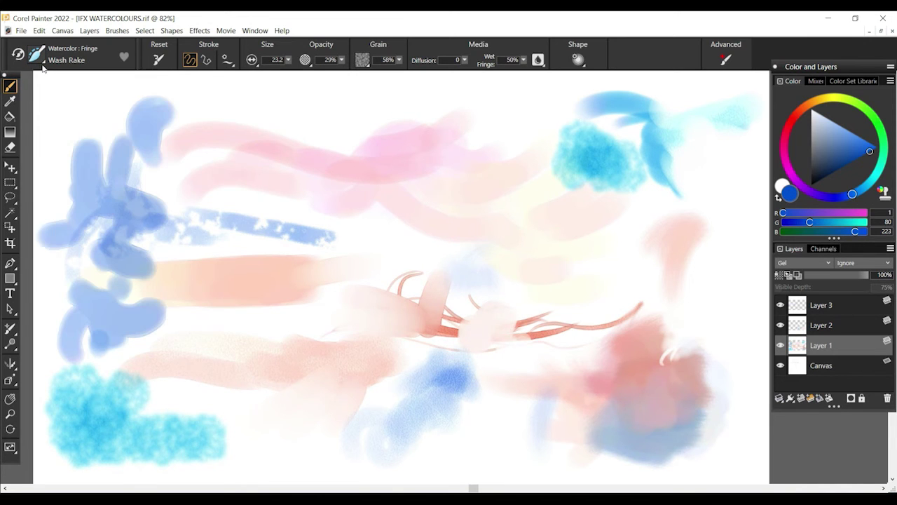
Paint several short upward strokes and one longer sideways stroke beside the lower-left cyan patch with the Dry Flat brush.
{"action": "left_click", "coordinate": [36, 55]}
{"action": "left_click", "coordinate": [216, 337]}
{"action": "left_click_drag", "start_coordinate": [230, 426], "coordinate": [245, 400]}
{"action": "left_click_drag", "start_coordinate": [213, 425], "coordinate": [228, 391]}
{"action": "left_click_drag", "start_coordinate": [197, 425], "coordinate": [213, 390]}
{"action": "left_click_drag", "start_coordinate": [185, 423], "coordinate": [180, 382]}
{"action": "left_click_drag", "start_coordinate": [210, 446], "coordinate": [318, 422]}
Choose the Salt brush, adjust its size and apply it over the upper cyan patch and the red-and-blue patch.
{"action": "left_click", "coordinate": [36, 55]}
{"action": "left_click", "coordinate": [211, 370]}
{"action": "left_click_drag", "start_coordinate": [288, 60], "coordinate": [312, 75]}
{"action": "left_click_drag", "start_coordinate": [582, 144], "coordinate": [604, 168]}
{"action": "left_click_drag", "start_coordinate": [631, 382], "coordinate": [696, 405]}
Scatter orange-red droplets across the centre of Layer 4 with the Spatter brush, letting the layer use the Gel method.
{"action": "left_click", "coordinate": [36, 55]}
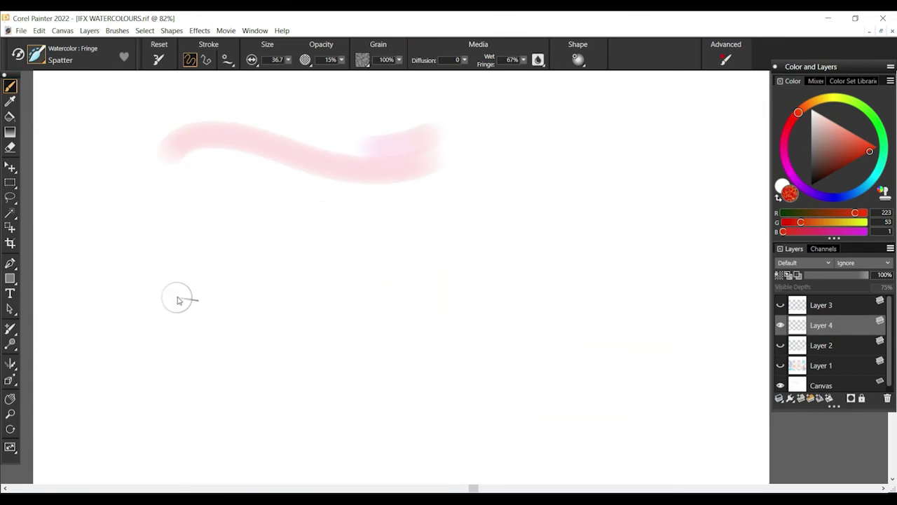
{"action": "left_click", "coordinate": [178, 300]}
{"action": "left_click", "coordinate": [544, 340]}
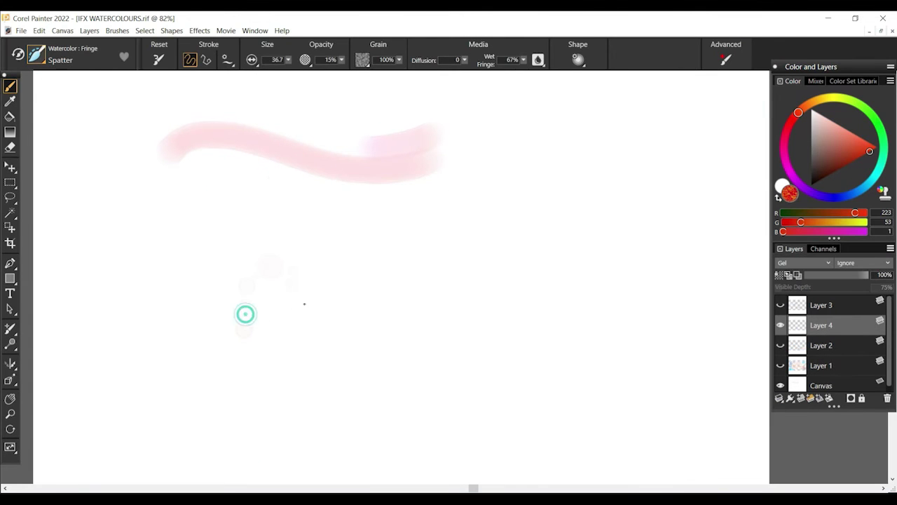
{"action": "left_click", "coordinate": [471, 348]}
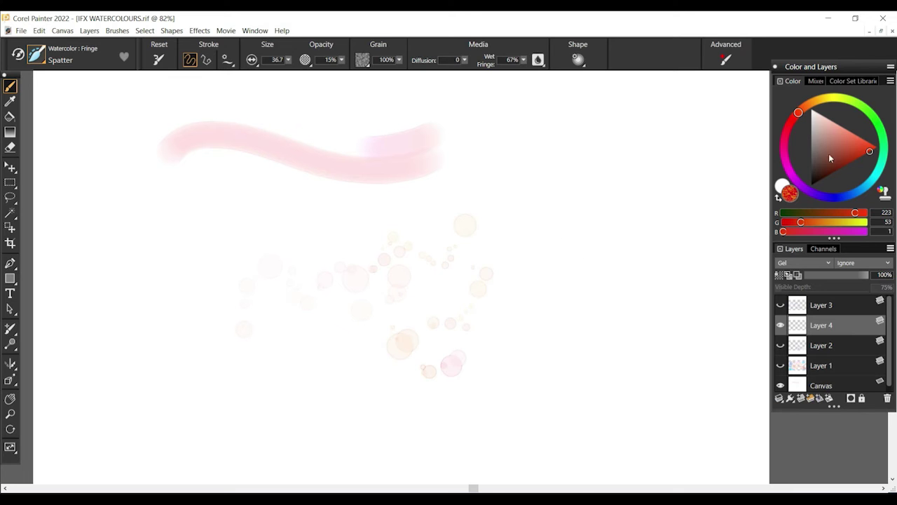
Darken the colour to RGB 155, 37, 1 and spatter more droplets around the right half of the canvas.
{"action": "left_click", "coordinate": [851, 161]}
{"action": "left_click_drag", "start_coordinate": [518, 322], "coordinate": [586, 294]}
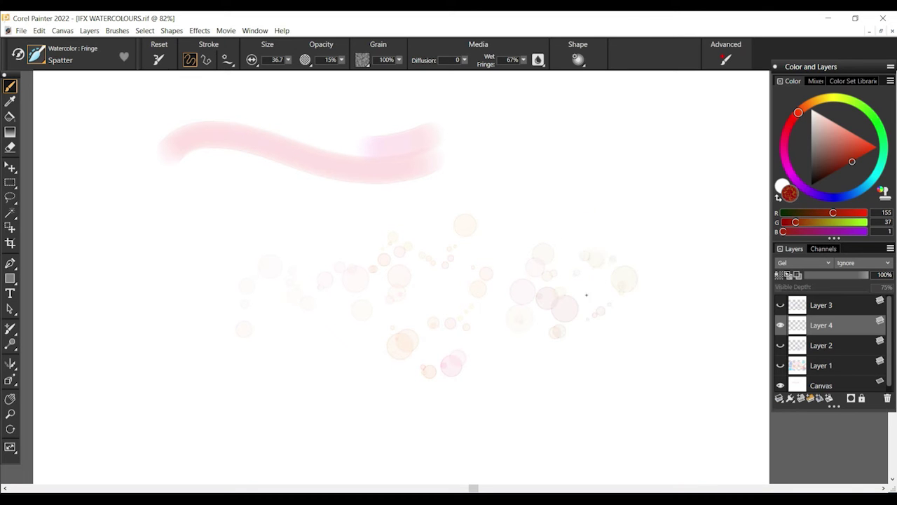
{"action": "mouse_move", "coordinate": [610, 243]}
{"action": "left_mouse_down"}
{"action": "mouse_move", "coordinate": [526, 238]}
{"action": "mouse_move", "coordinate": [507, 310]}
{"action": "mouse_move", "coordinate": [661, 226]}
{"action": "mouse_move", "coordinate": [387, 293]}
{"action": "left_mouse_up"}
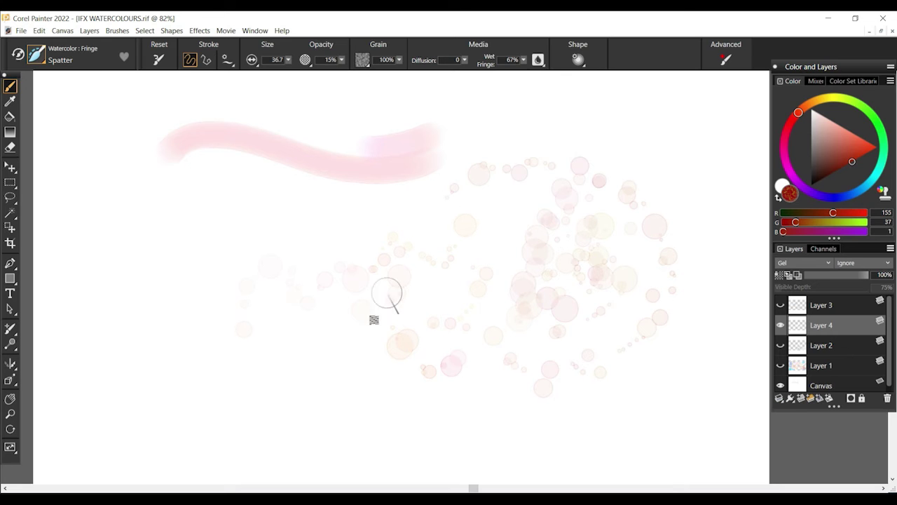
Paint broad, soft red areas across the left and centre of the canvas with the Wet Flat brush.
{"action": "left_click", "coordinate": [43, 56]}
{"action": "left_click", "coordinate": [215, 275]}
{"action": "mouse_move", "coordinate": [226, 228]}
{"action": "left_mouse_down"}
{"action": "mouse_move", "coordinate": [188, 252]}
{"action": "mouse_move", "coordinate": [107, 371]}
{"action": "mouse_move", "coordinate": [484, 330]}
{"action": "left_mouse_up"}
Paint a dense orange-red curved mark over the left side of the soft red area with the Dry Broad brush.
{"action": "left_click", "coordinate": [42, 56]}
{"action": "left_click", "coordinate": [216, 306]}
{"action": "left_click_drag", "start_coordinate": [140, 352], "coordinate": [235, 295]}
Paint fine bristly strokes above the soft red area and beneath the wavy pink stroke with the Dry Coarse brush.
{"action": "left_click", "coordinate": [42, 59]}
{"action": "left_click", "coordinate": [217, 343]}
{"action": "left_click_drag", "start_coordinate": [114, 210], "coordinate": [235, 186]}
{"action": "left_click_drag", "start_coordinate": [223, 152], "coordinate": [396, 211]}
Paint textured red curves along the canvas's lower, right and upper edges with the Variable Speckle brush.
{"action": "left_click", "coordinate": [42, 56]}
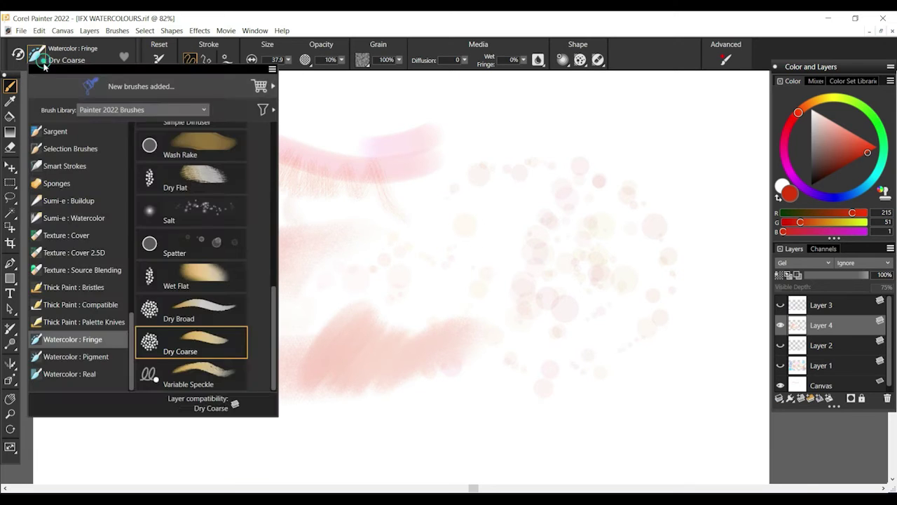
{"action": "left_click", "coordinate": [190, 372]}
{"action": "left_click_drag", "start_coordinate": [130, 435], "coordinate": [309, 422]}
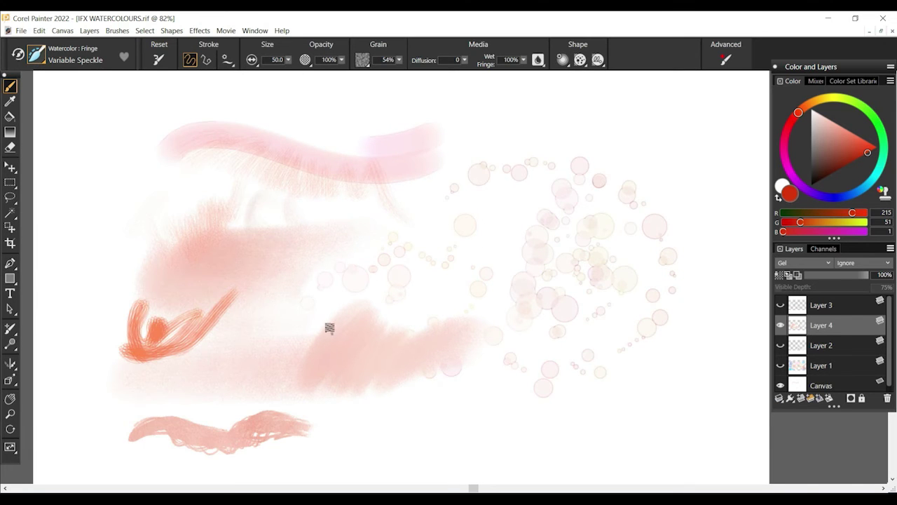
{"action": "mouse_move", "coordinate": [429, 433]}
{"action": "left_mouse_down"}
{"action": "mouse_move", "coordinate": [431, 389]}
{"action": "mouse_move", "coordinate": [564, 382]}
{"action": "left_mouse_up"}
{"action": "left_click_drag", "start_coordinate": [527, 415], "coordinate": [684, 292]}
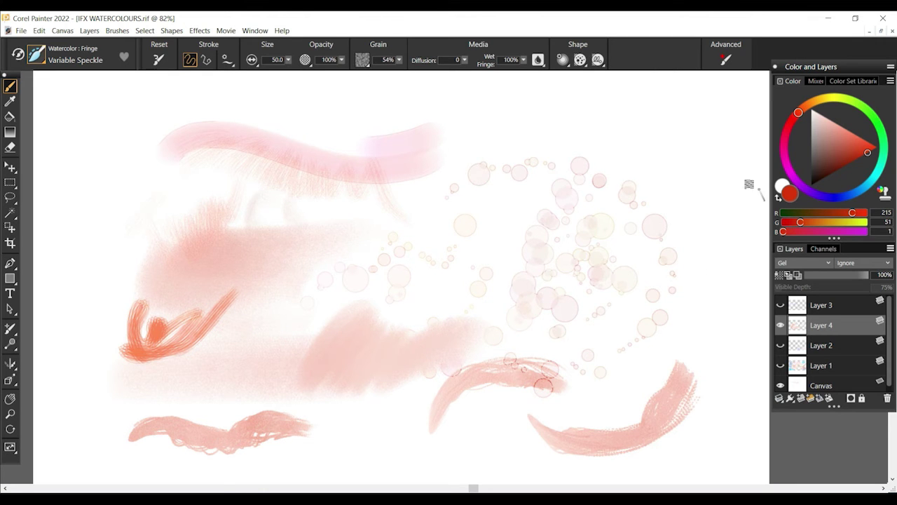
{"action": "left_click_drag", "start_coordinate": [730, 218], "coordinate": [685, 344]}
{"action": "mouse_move", "coordinate": [732, 167]}
{"action": "left_mouse_down"}
{"action": "mouse_move", "coordinate": [665, 143]}
{"action": "mouse_move", "coordinate": [491, 120]}
{"action": "left_mouse_up"}
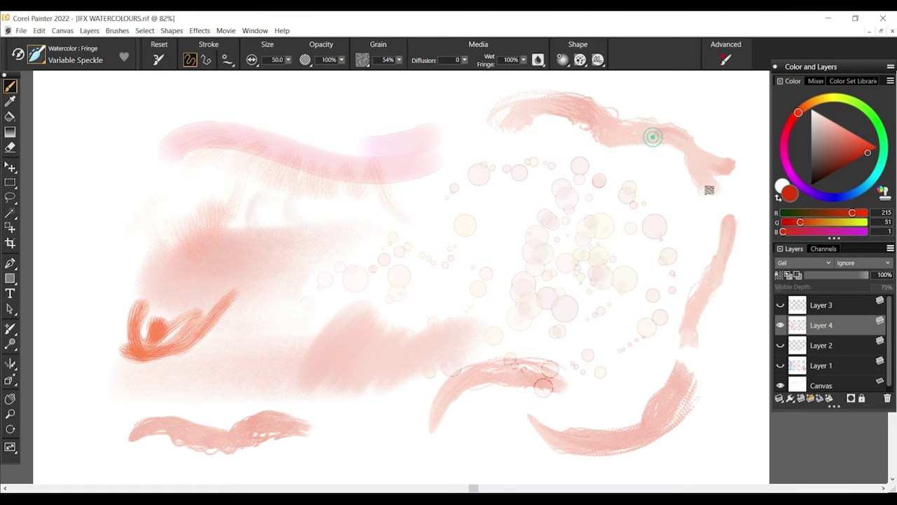
Extend the textured Variable Speckle stroke into the canvas's upper-right corner and paint over it in orange.
{"action": "left_click_drag", "start_coordinate": [685, 146], "coordinate": [687, 135]}
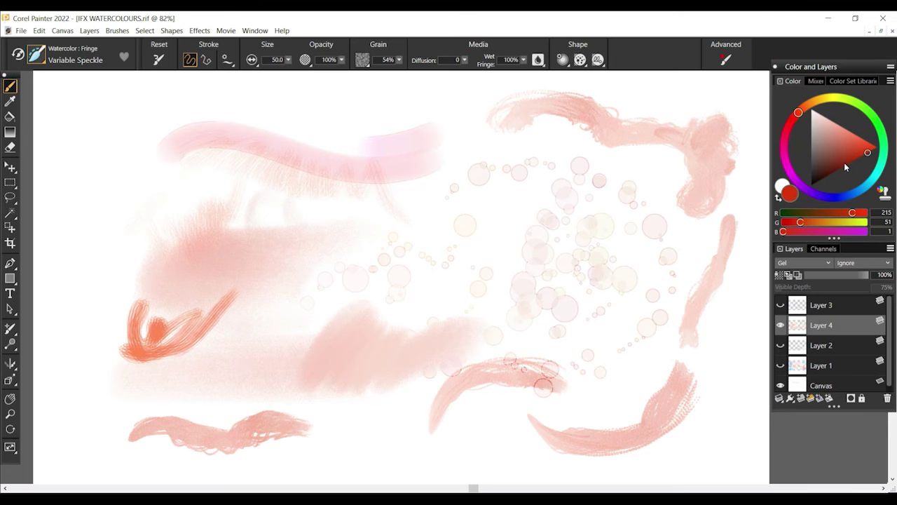
{"action": "left_click", "coordinate": [790, 173]}
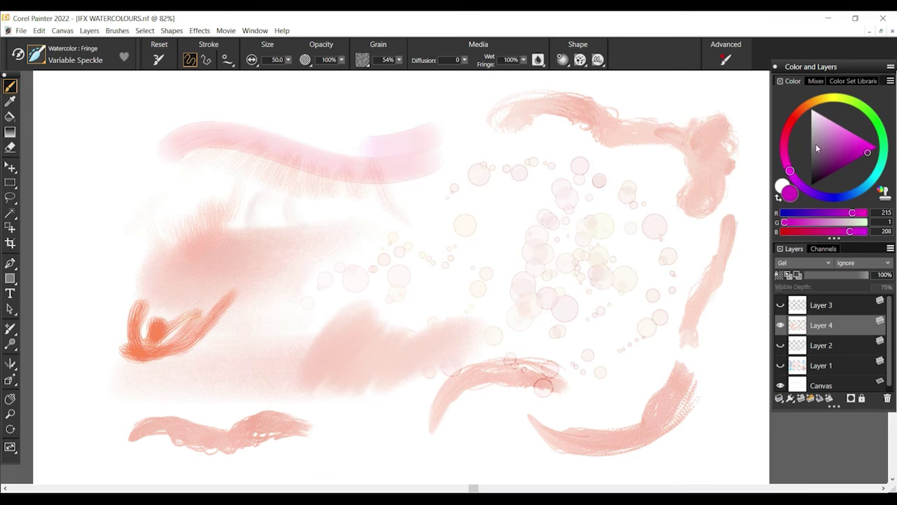
{"action": "left_click", "coordinate": [815, 103]}
{"action": "left_click", "coordinate": [861, 138]}
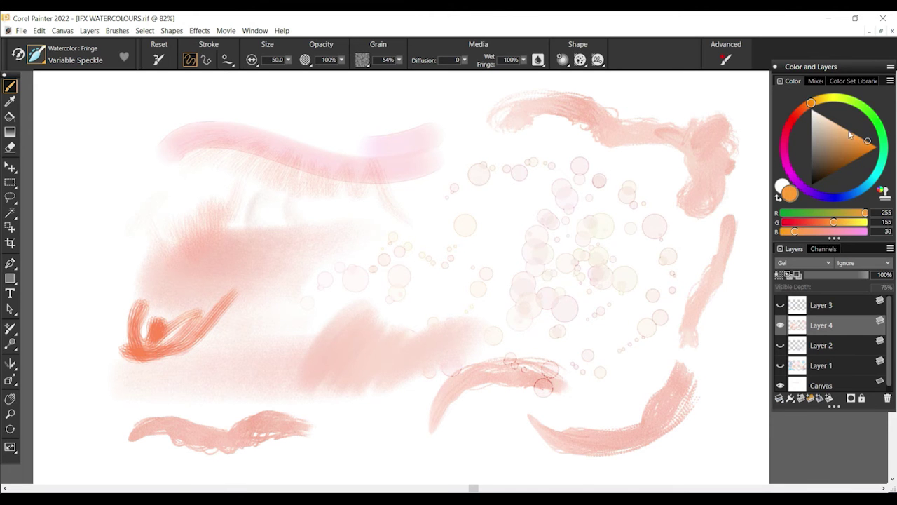
{"action": "mouse_move", "coordinate": [649, 137]}
{"action": "left_mouse_down"}
{"action": "mouse_move", "coordinate": [673, 91]}
{"action": "mouse_move", "coordinate": [659, 143]}
{"action": "mouse_move", "coordinate": [671, 160]}
{"action": "mouse_move", "coordinate": [627, 169]}
{"action": "mouse_move", "coordinate": [665, 144]}
{"action": "mouse_move", "coordinate": [649, 136]}
{"action": "mouse_move", "coordinate": [636, 142]}
{"action": "mouse_move", "coordinate": [641, 182]}
{"action": "mouse_move", "coordinate": [674, 186]}
{"action": "left_mouse_up"}
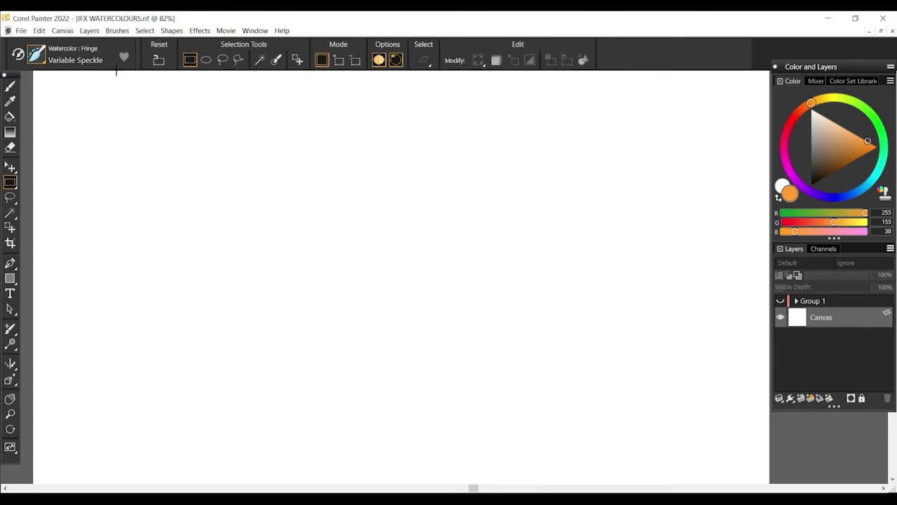
Add a new layer above Group 1 and choose the Soft Diffuser brush from the Watercolor: Pigment category.
{"action": "left_click", "coordinate": [827, 302]}
{"action": "left_click", "coordinate": [801, 398]}
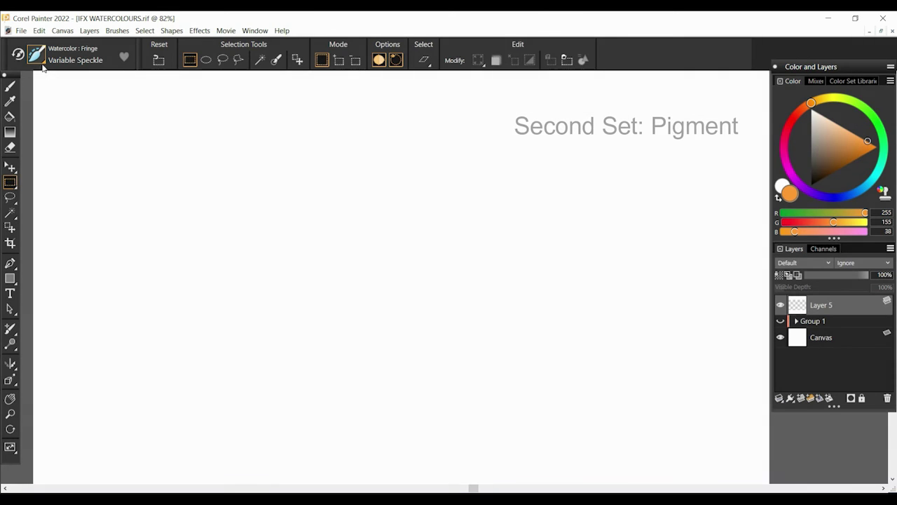
{"action": "left_click", "coordinate": [38, 57]}
{"action": "left_click", "coordinate": [76, 356]}
{"action": "scroll", "coordinate": [191, 245], "scroll_direction": "up", "scroll_amount": 3}
{"action": "left_click", "coordinate": [215, 138]}
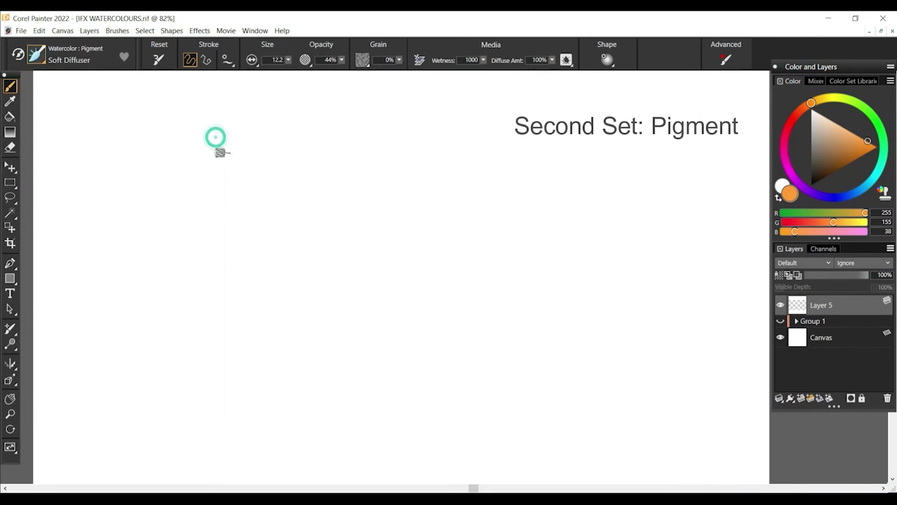
Paint two wavy orange strokes in the canvas's upper-left area with Soft Diffuser at size 56.6.
{"action": "left_click", "coordinate": [289, 61]}
{"action": "left_click", "coordinate": [292, 75]}
{"action": "left_click", "coordinate": [865, 147]}
{"action": "mouse_move", "coordinate": [114, 182]}
{"action": "left_mouse_down"}
{"action": "mouse_move", "coordinate": [124, 169]}
{"action": "mouse_move", "coordinate": [372, 154]}
{"action": "mouse_move", "coordinate": [317, 137]}
{"action": "left_mouse_up"}
Paint two overlapping wavy orange bands beneath the first strokes with the Flat Soft brush.
{"action": "left_click", "coordinate": [41, 60]}
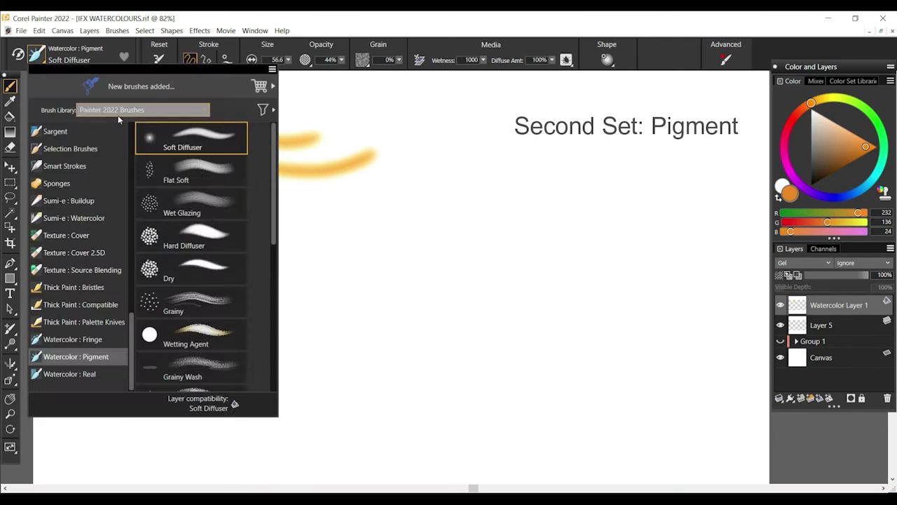
{"action": "left_click", "coordinate": [180, 175]}
{"action": "mouse_move", "coordinate": [133, 195]}
{"action": "left_mouse_down"}
{"action": "mouse_move", "coordinate": [224, 237]}
{"action": "mouse_move", "coordinate": [262, 230]}
{"action": "left_mouse_up"}
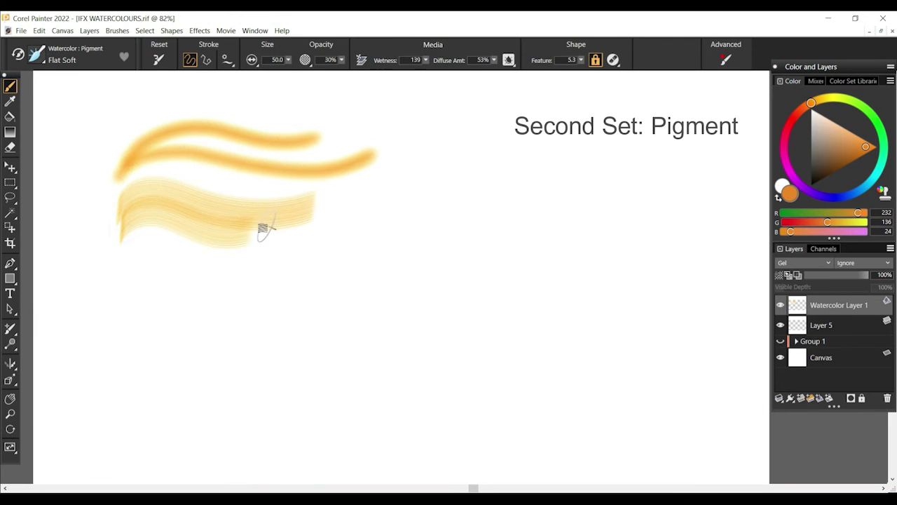
Paint two pale orange bands below the Flat Soft strokes with Wet Glazing, and glaze red over the upper one.
{"action": "left_click", "coordinate": [38, 57]}
{"action": "left_click", "coordinate": [185, 202]}
{"action": "left_click_drag", "start_coordinate": [123, 286], "coordinate": [315, 267]}
{"action": "left_click_drag", "start_coordinate": [126, 308], "coordinate": [359, 327]}
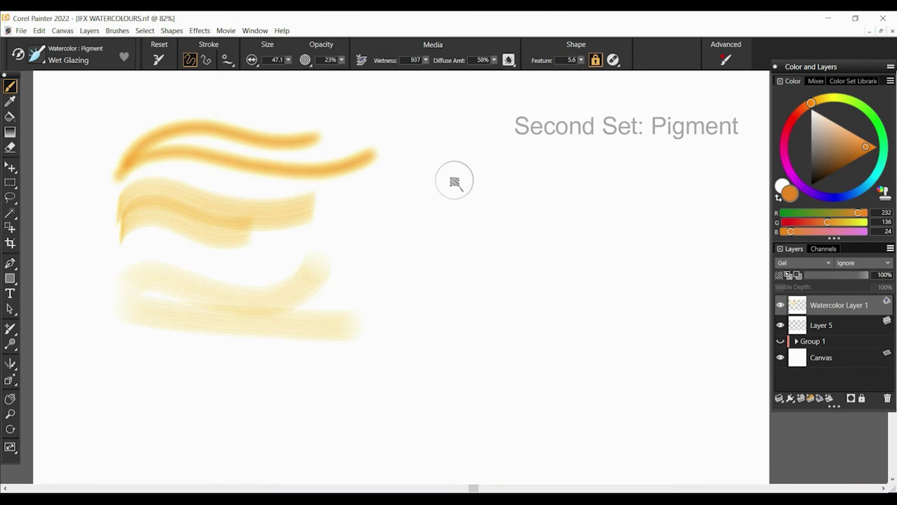
{"action": "left_click", "coordinate": [798, 114]}
{"action": "mouse_move", "coordinate": [232, 274]}
{"action": "left_mouse_down"}
{"action": "mouse_move", "coordinate": [208, 307]}
{"action": "mouse_move", "coordinate": [274, 281]}
{"action": "left_mouse_up"}
Paint a dense red burst of short strokes over the Flat Soft bands' right end with Hard Diffuser at size 78.1.
{"action": "left_click", "coordinate": [53, 64]}
{"action": "left_click", "coordinate": [185, 242]}
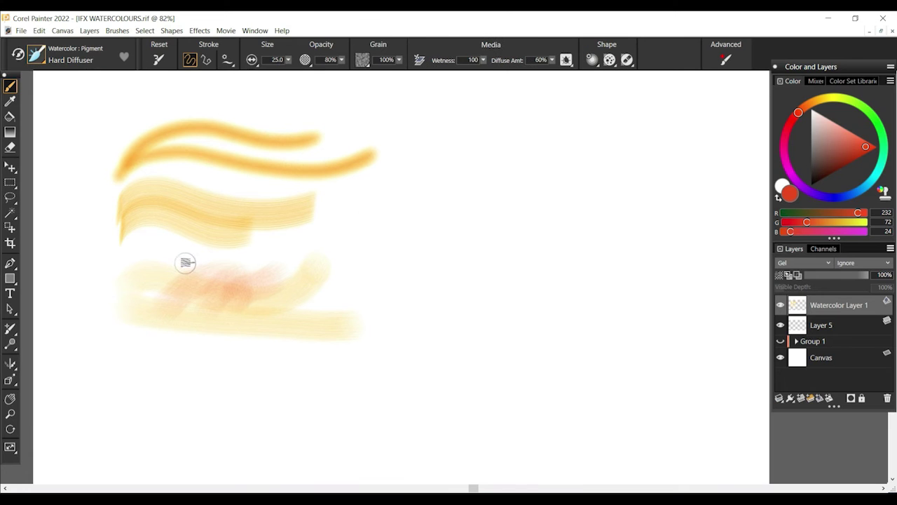
{"action": "left_click", "coordinate": [287, 62]}
{"action": "left_click_drag", "start_coordinate": [300, 213], "coordinate": [288, 238]}
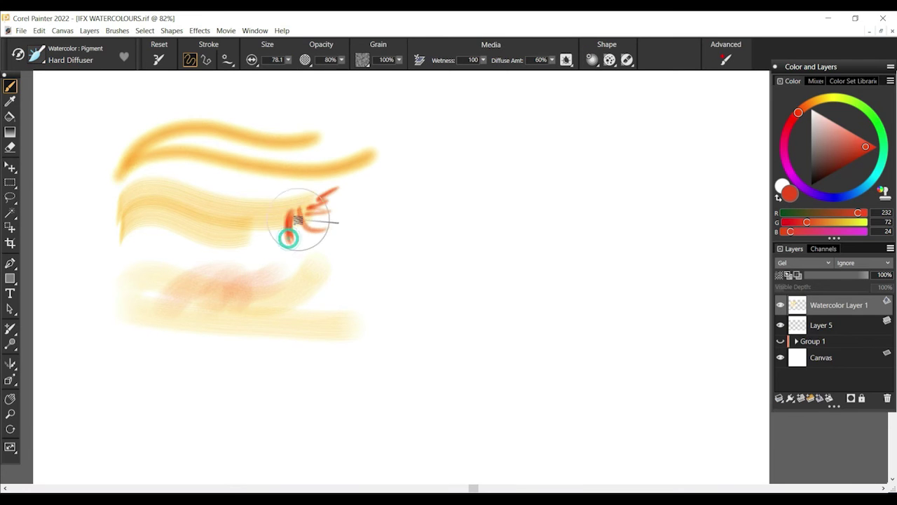
{"action": "mouse_move", "coordinate": [316, 196]}
{"action": "left_mouse_down"}
{"action": "mouse_move", "coordinate": [300, 211]}
{"action": "mouse_move", "coordinate": [332, 180]}
{"action": "left_mouse_up"}
{"action": "left_click_drag", "start_coordinate": [288, 205], "coordinate": [261, 201]}
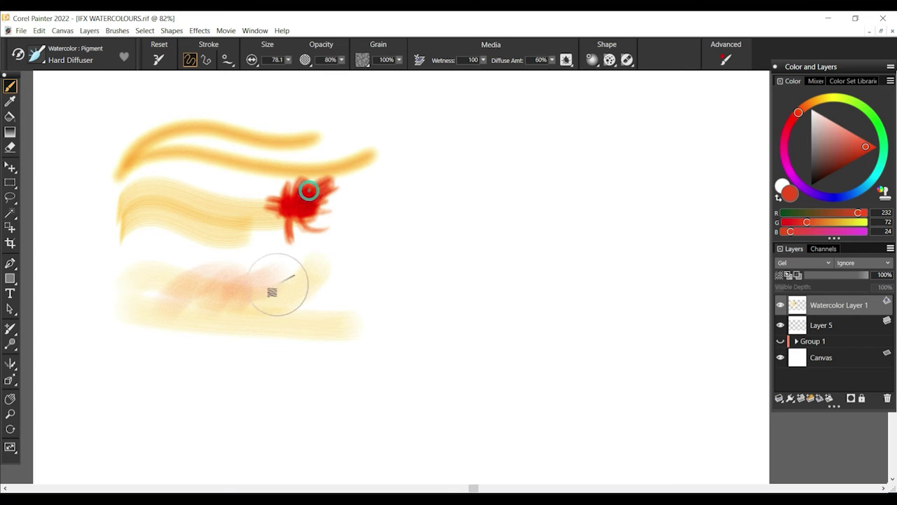
Paint a thin red stroke, a thick red band and two long red curves on the canvas's right half with the Dry brush.
{"action": "left_click", "coordinate": [39, 56]}
{"action": "left_click", "coordinate": [181, 273]}
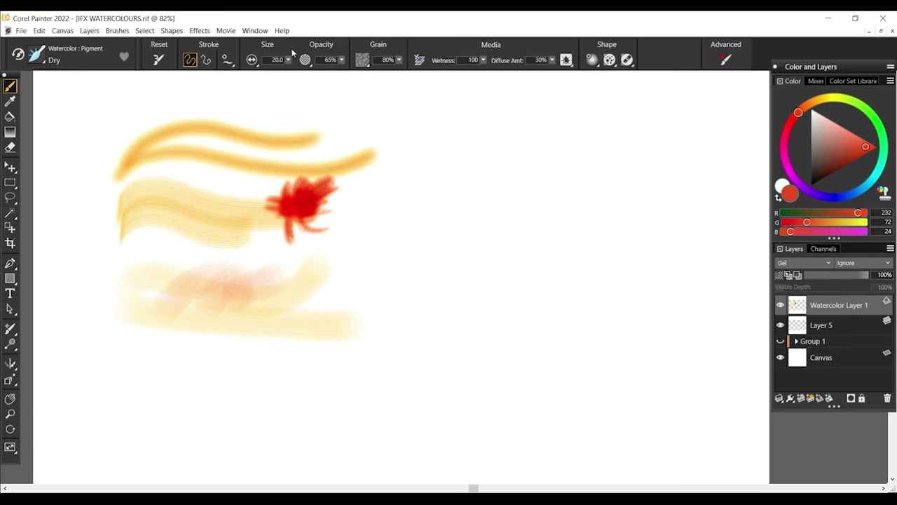
{"action": "mouse_move", "coordinate": [380, 137]}
{"action": "left_mouse_down"}
{"action": "mouse_move", "coordinate": [467, 136]}
{"action": "mouse_move", "coordinate": [396, 160]}
{"action": "mouse_move", "coordinate": [578, 109]}
{"action": "left_mouse_up"}
{"action": "left_click_drag", "start_coordinate": [245, 89], "coordinate": [283, 89], "text": "ctrl+alt"}
{"action": "left_click_drag", "start_coordinate": [417, 164], "coordinate": [546, 145]}
{"action": "mouse_move", "coordinate": [391, 200]}
{"action": "left_mouse_down"}
{"action": "mouse_move", "coordinate": [477, 206]}
{"action": "mouse_move", "coordinate": [671, 131]}
{"action": "left_mouse_up"}
{"action": "left_click_drag", "start_coordinate": [401, 248], "coordinate": [486, 271]}
Paint swirling, bristly red texture below the lowest red curve with the Grainy brush.
{"action": "left_click", "coordinate": [35, 54]}
{"action": "left_click", "coordinate": [184, 301]}
{"action": "mouse_move", "coordinate": [398, 327]}
{"action": "left_mouse_down"}
{"action": "mouse_move", "coordinate": [499, 343]}
{"action": "mouse_move", "coordinate": [434, 332]}
{"action": "mouse_move", "coordinate": [468, 339]}
{"action": "left_mouse_up"}
{"action": "mouse_move", "coordinate": [480, 259]}
{"action": "left_mouse_down"}
{"action": "mouse_move", "coordinate": [399, 390]}
{"action": "mouse_move", "coordinate": [407, 329]}
{"action": "mouse_move", "coordinate": [553, 347]}
{"action": "mouse_move", "coordinate": [499, 347]}
{"action": "mouse_move", "coordinate": [475, 379]}
{"action": "mouse_move", "coordinate": [506, 357]}
{"action": "mouse_move", "coordinate": [492, 339]}
{"action": "left_mouse_up"}
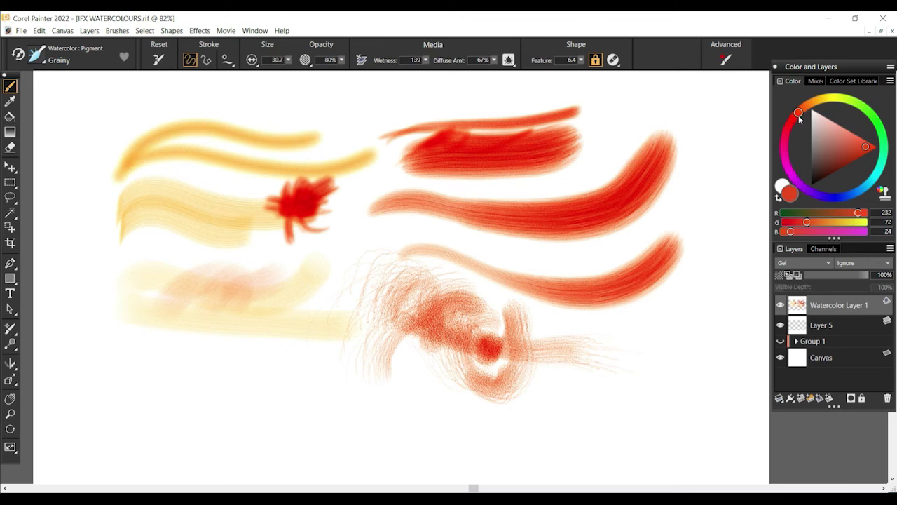
Shift the colour to a cooler red and bleed spots of the red strokes and the red burst with the Wetting Agent brush.
{"action": "left_click_drag", "start_coordinate": [798, 115], "coordinate": [792, 120]}
{"action": "left_click", "coordinate": [36, 54]}
{"action": "left_click", "coordinate": [189, 340]}
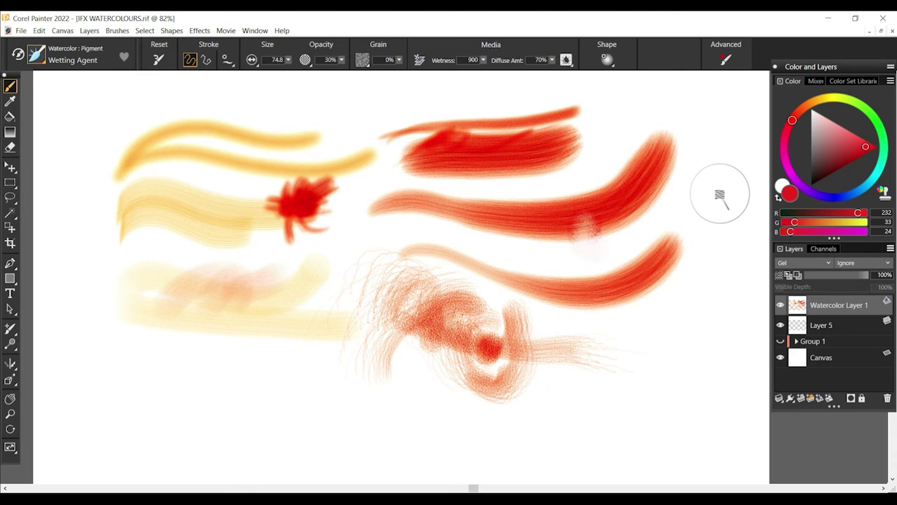
{"action": "left_click", "coordinate": [442, 160]}
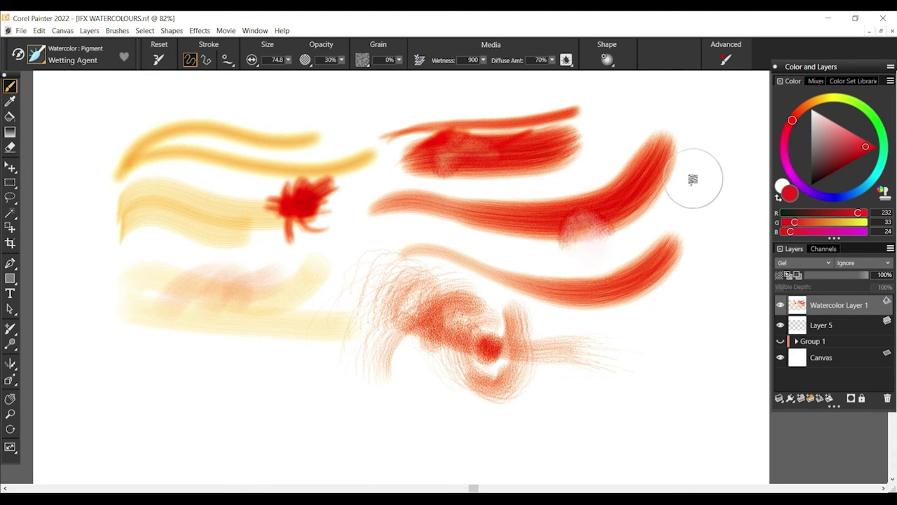
{"action": "left_click", "coordinate": [282, 211]}
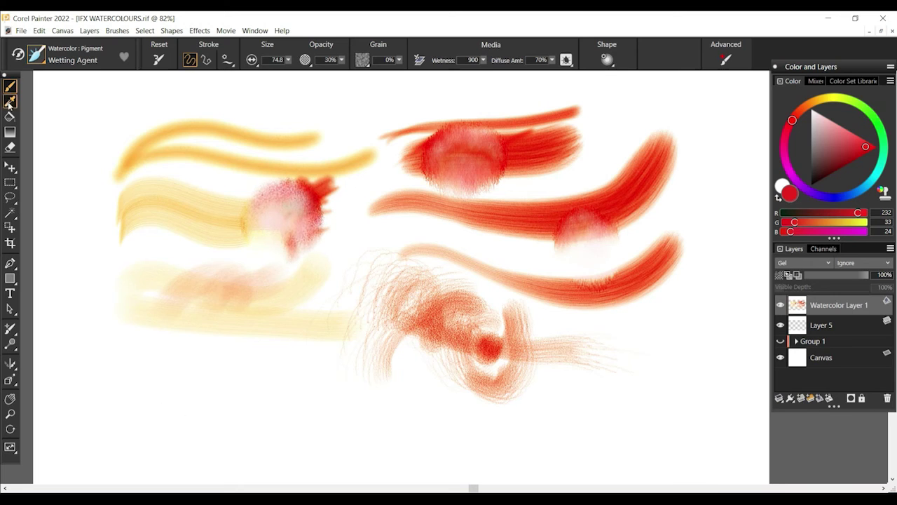
Paint a broad, soft pink area in the canvas's lower-left corner with the Grainy Wash brush at size 100.
{"action": "left_click", "coordinate": [35, 53]}
{"action": "scroll", "coordinate": [203, 245], "scroll_direction": "down", "scroll_amount": 1}
{"action": "left_click", "coordinate": [184, 196]}
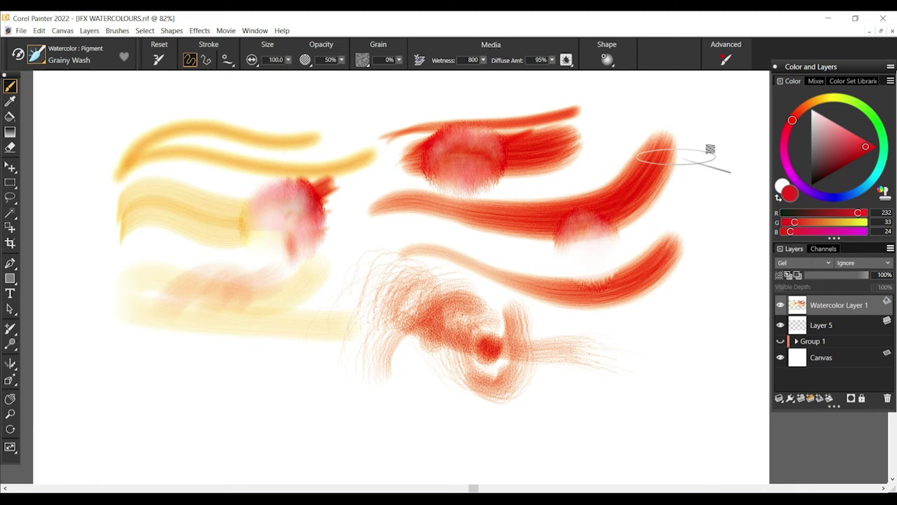
{"action": "mouse_move", "coordinate": [223, 367]}
{"action": "left_mouse_down"}
{"action": "mouse_move", "coordinate": [140, 358]}
{"action": "mouse_move", "coordinate": [228, 418]}
{"action": "mouse_move", "coordinate": [168, 428]}
{"action": "left_mouse_up"}
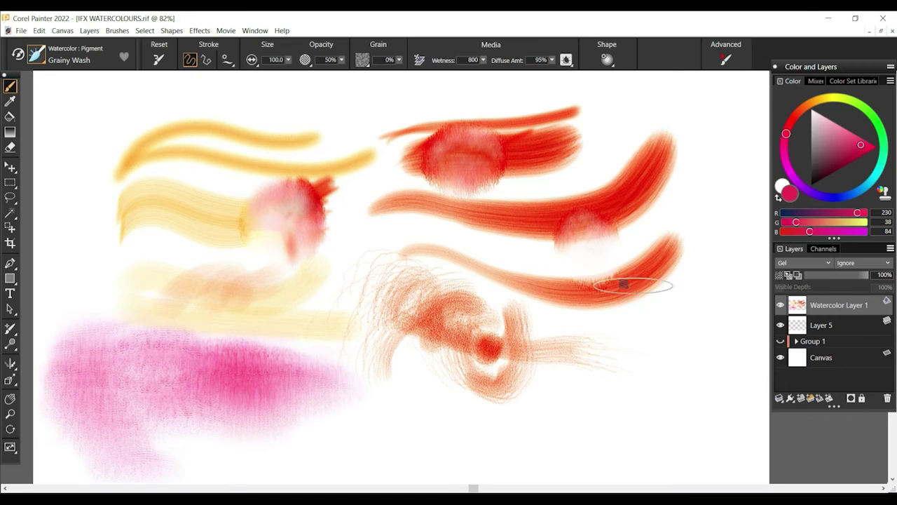
Paint a small textured pink mark below the lowest red curve with a smaller brush, and a Flat Wash stroke beneath it.
{"action": "left_click_drag", "start_coordinate": [288, 61], "coordinate": [274, 61]}
{"action": "left_click", "coordinate": [44, 66]}
{"action": "left_click_drag", "start_coordinate": [633, 329], "coordinate": [704, 284]}
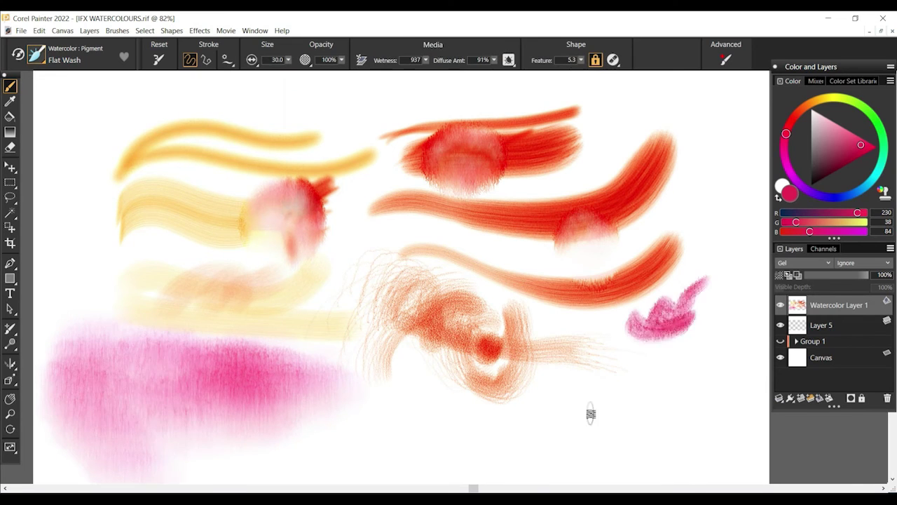
{"action": "left_click_drag", "start_coordinate": [586, 384], "coordinate": [736, 363]}
Test further Watercolor: Pigment variants over the upper end of the large red curve and the orange Flat Soft bands.
{"action": "left_click", "coordinate": [36, 55]}
{"action": "left_click_drag", "start_coordinate": [659, 204], "coordinate": [725, 221]}
{"action": "left_click", "coordinate": [36, 55]}
{"action": "mouse_move", "coordinate": [659, 210]}
{"action": "left_mouse_down"}
{"action": "mouse_move", "coordinate": [748, 176]}
{"action": "mouse_move", "coordinate": [631, 130]}
{"action": "left_mouse_up"}
{"action": "left_click_drag", "start_coordinate": [161, 210], "coordinate": [245, 232]}
Paint pink crosshatched marks and a large feathery orange patch on the blank canvas with the Hatched brush.
{"action": "left_click", "coordinate": [35, 54]}
{"action": "left_click", "coordinate": [197, 277]}
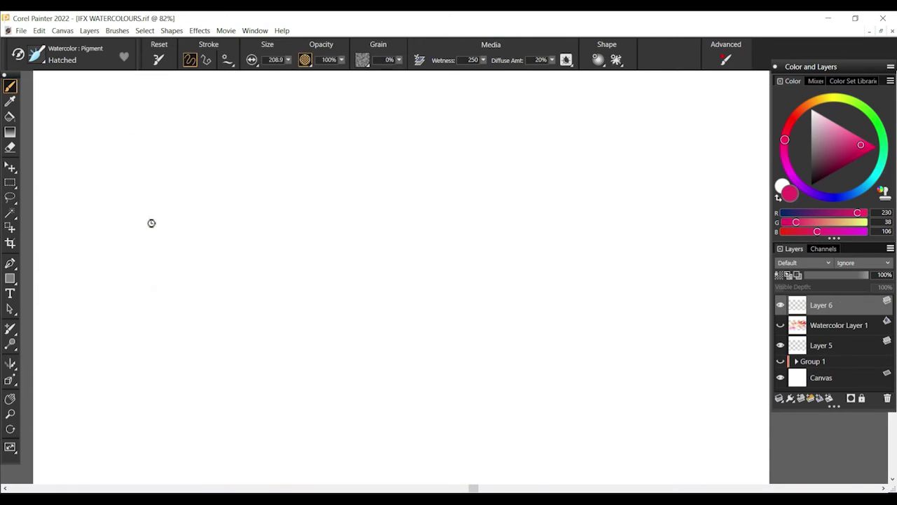
{"action": "left_click_drag", "start_coordinate": [152, 223], "coordinate": [263, 211]}
{"action": "mouse_move", "coordinate": [392, 182]}
{"action": "left_mouse_down"}
{"action": "mouse_move", "coordinate": [488, 161]}
{"action": "mouse_move", "coordinate": [428, 140]}
{"action": "mouse_move", "coordinate": [393, 172]}
{"action": "left_mouse_up"}
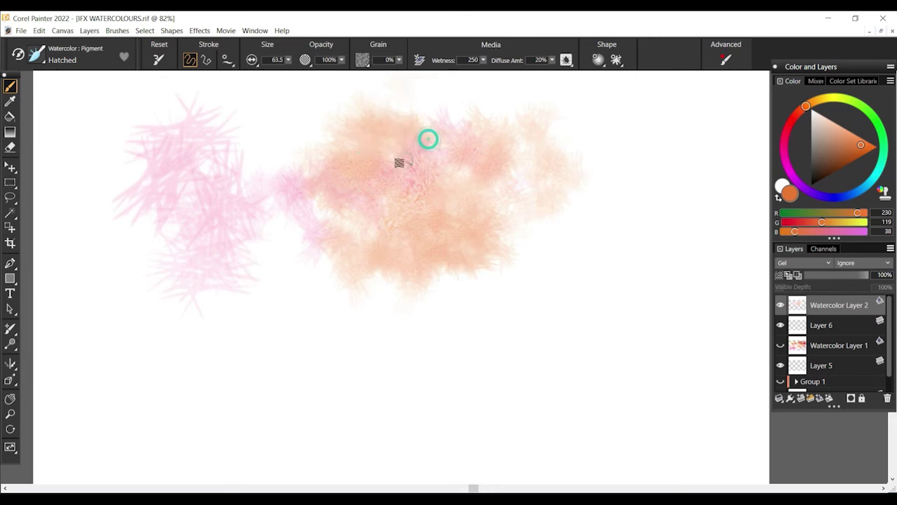
Paint soft dark and pink marks along the orange patch's lower edge with the Diffuse brush, varying its size.
{"action": "left_click", "coordinate": [37, 55]}
{"action": "left_click", "coordinate": [289, 60]}
{"action": "left_click_drag", "start_coordinate": [345, 260], "coordinate": [361, 301]}
{"action": "left_click", "coordinate": [850, 144]}
{"action": "left_click_drag", "start_coordinate": [364, 256], "coordinate": [390, 326]}
{"action": "left_click_drag", "start_coordinate": [440, 305], "coordinate": [510, 250]}
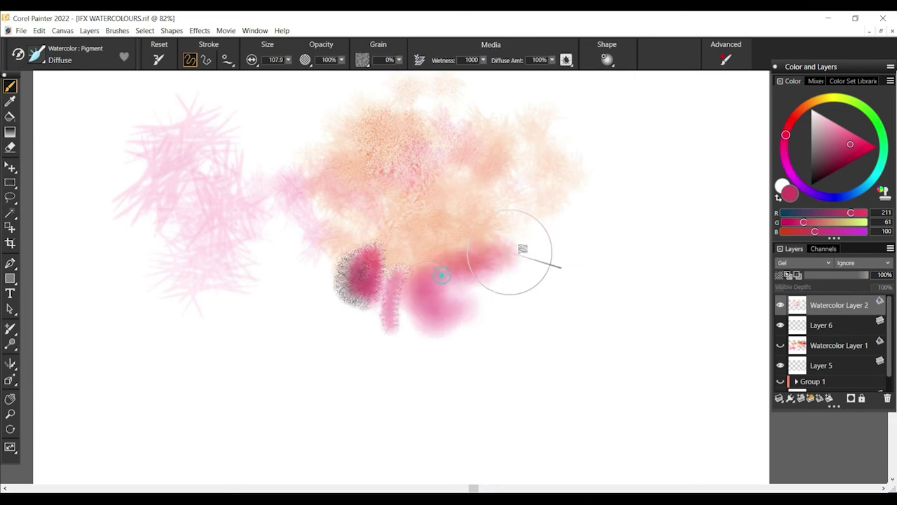
{"action": "left_click_drag", "start_coordinate": [482, 211], "coordinate": [522, 256]}
Sprinkle Salt brush spots over the orange patch at size 6.7 in pale blue, and paint a red Wash stroke in the lower-left area.
{"action": "left_click", "coordinate": [44, 62]}
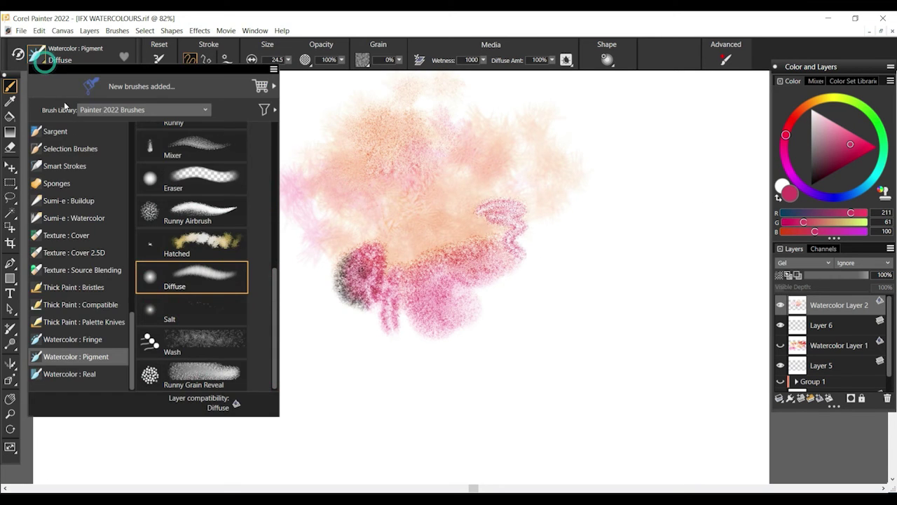
{"action": "left_click", "coordinate": [192, 303]}
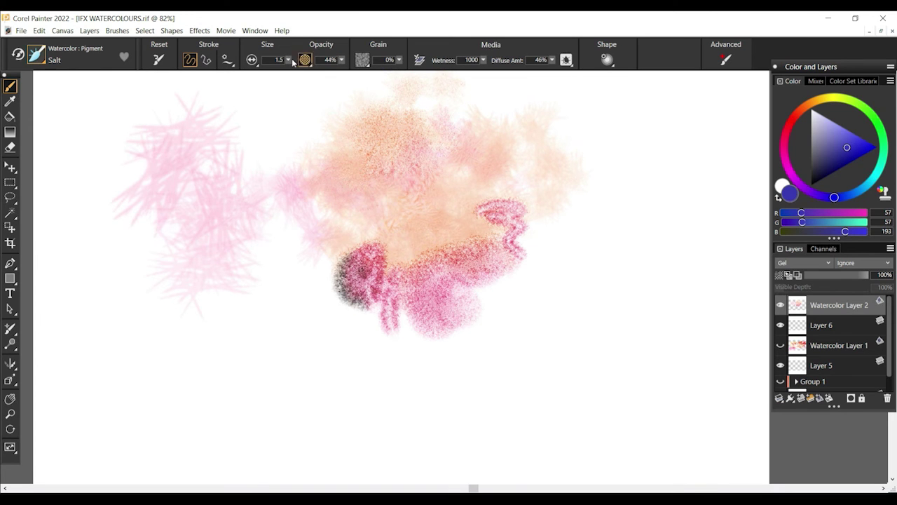
{"action": "left_click", "coordinate": [343, 61]}
{"action": "left_click_drag", "start_coordinate": [831, 130], "coordinate": [832, 120]}
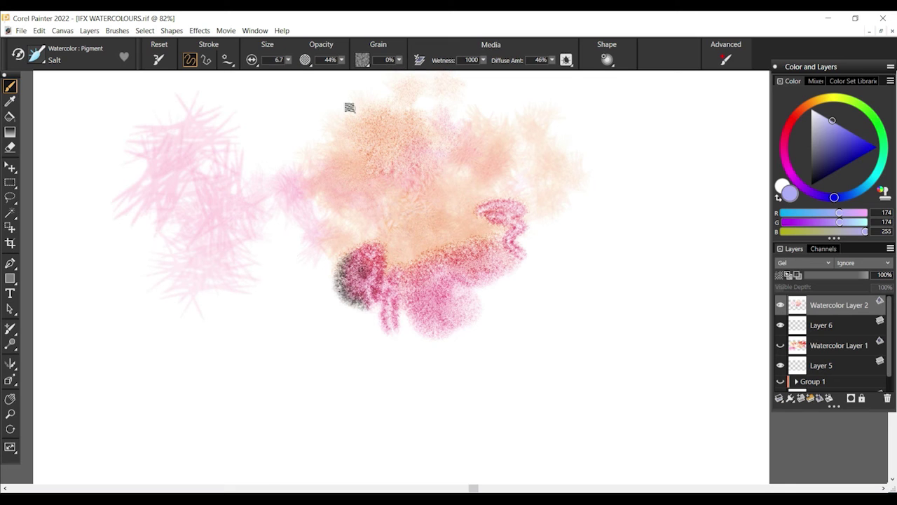
{"action": "left_click", "coordinate": [861, 136]}
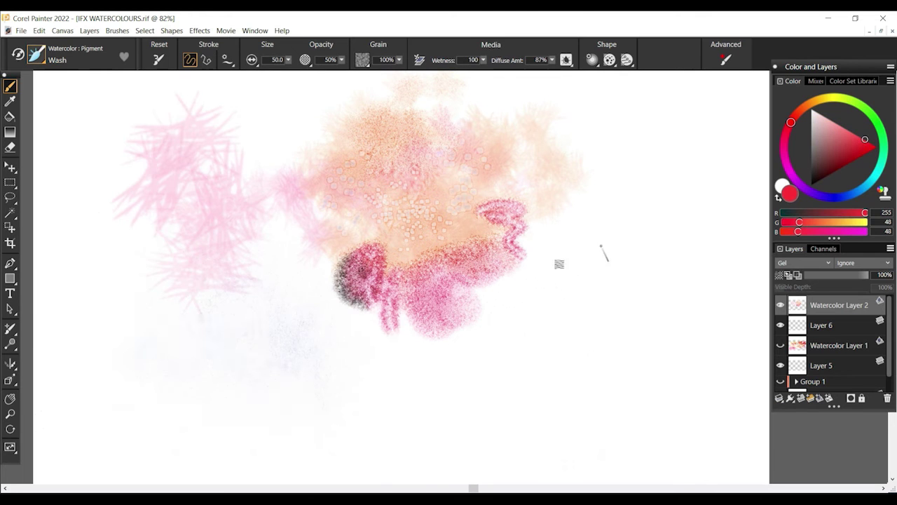
{"action": "mouse_move", "coordinate": [161, 392]}
{"action": "left_mouse_down"}
{"action": "mouse_move", "coordinate": [257, 362]}
{"action": "mouse_move", "coordinate": [302, 406]}
{"action": "left_mouse_up"}
Paint two overlapping wavy red strokes with the Watercolor: Real Soft brush, using size 76.4 for the second.
{"action": "left_click", "coordinate": [37, 54]}
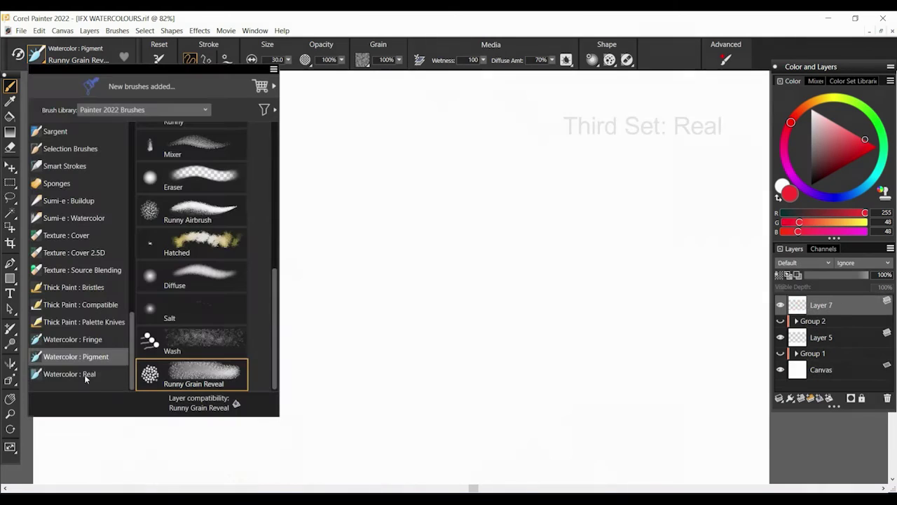
{"action": "left_click", "coordinate": [89, 377]}
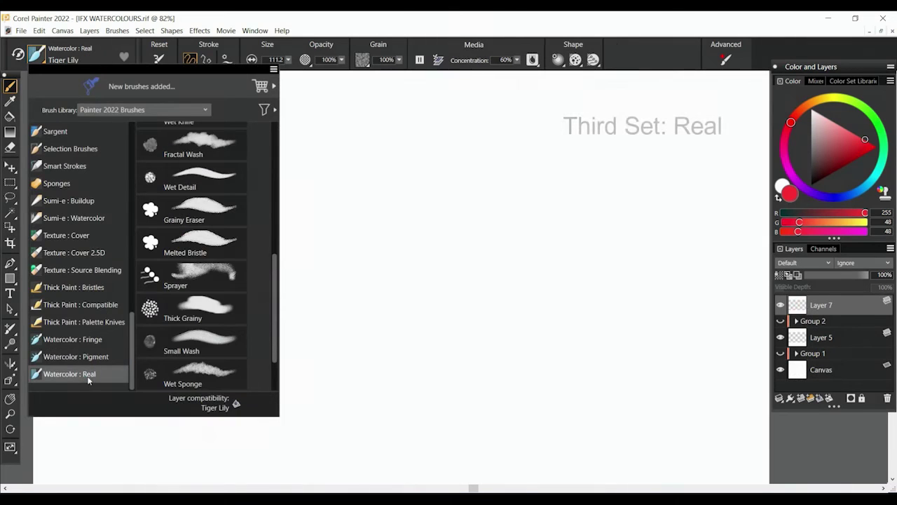
{"action": "left_click_drag", "start_coordinate": [274, 315], "coordinate": [279, 158]}
{"action": "left_click", "coordinate": [210, 140]}
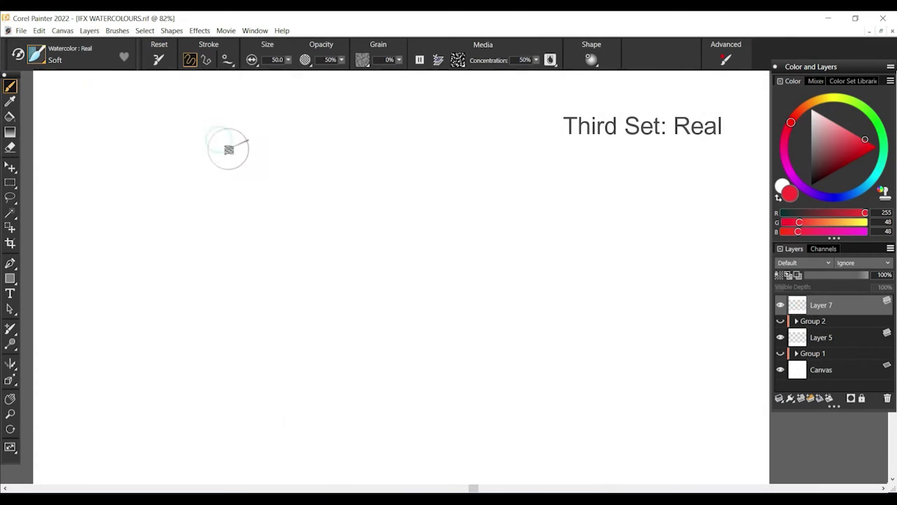
{"action": "left_click_drag", "start_coordinate": [98, 137], "coordinate": [345, 149]}
{"action": "left_click", "coordinate": [288, 60]}
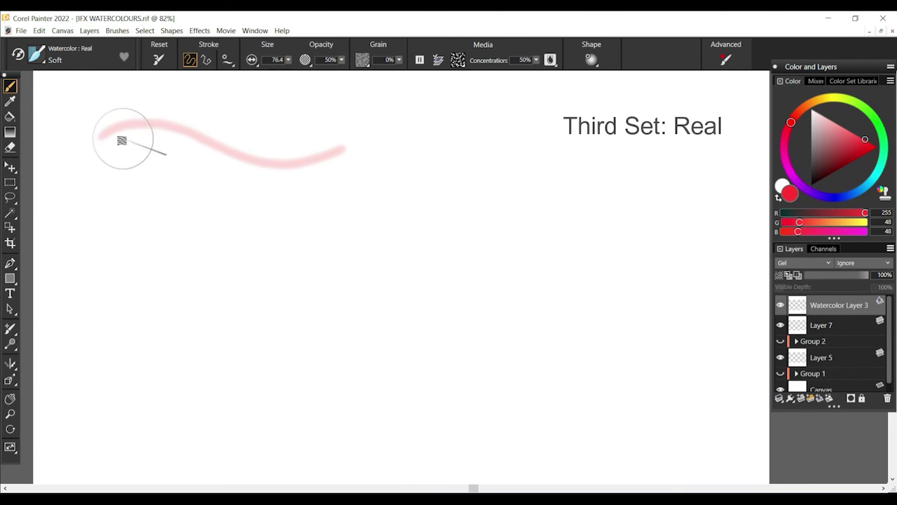
{"action": "left_click_drag", "start_coordinate": [118, 143], "coordinate": [268, 112]}
Paint a thick curved red stroke below the soft ones with the Hard brush, and overlap its right end with magenta.
{"action": "left_click", "coordinate": [44, 62]}
{"action": "left_click", "coordinate": [190, 171]}
{"action": "left_click_drag", "start_coordinate": [92, 180], "coordinate": [242, 187]}
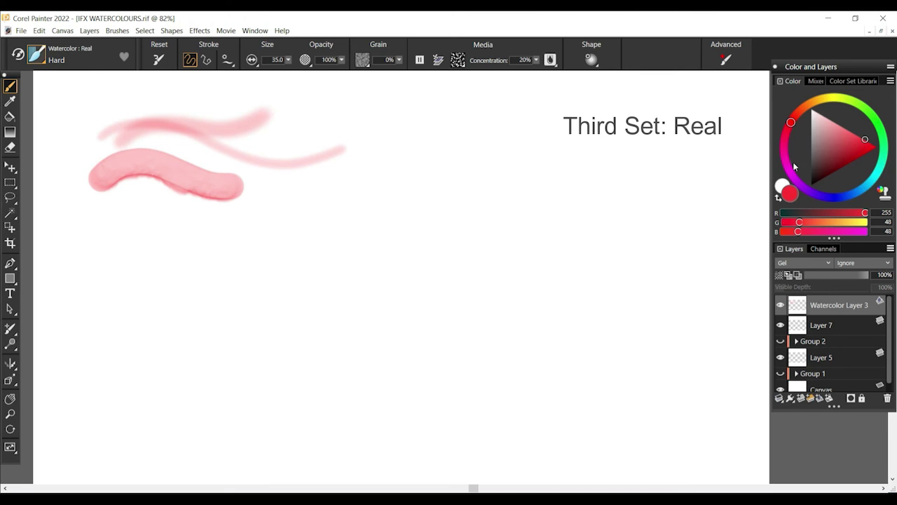
{"action": "left_click_drag", "start_coordinate": [197, 163], "coordinate": [252, 193]}
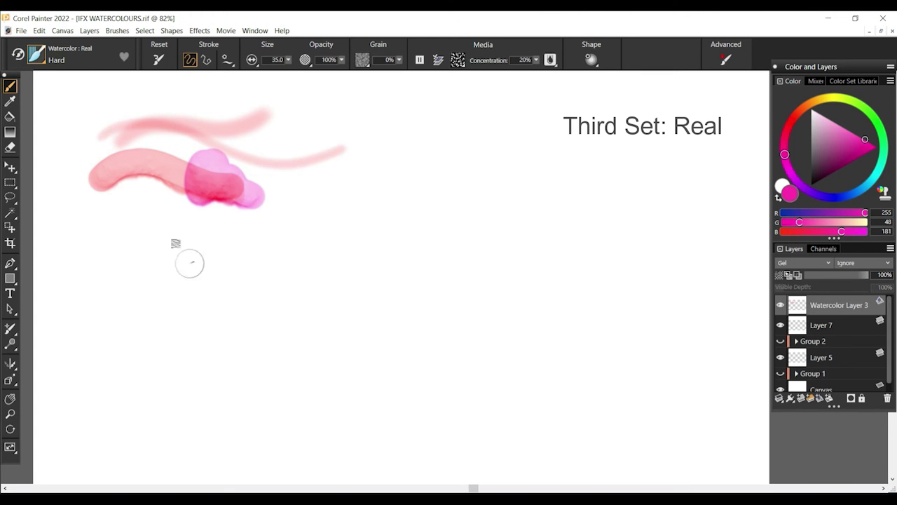
Paint branching magenta strokes beside the soft red ones with the Fringe brush, enlarging it to size 55.3.
{"action": "left_click", "coordinate": [36, 54]}
{"action": "left_click", "coordinate": [190, 207]}
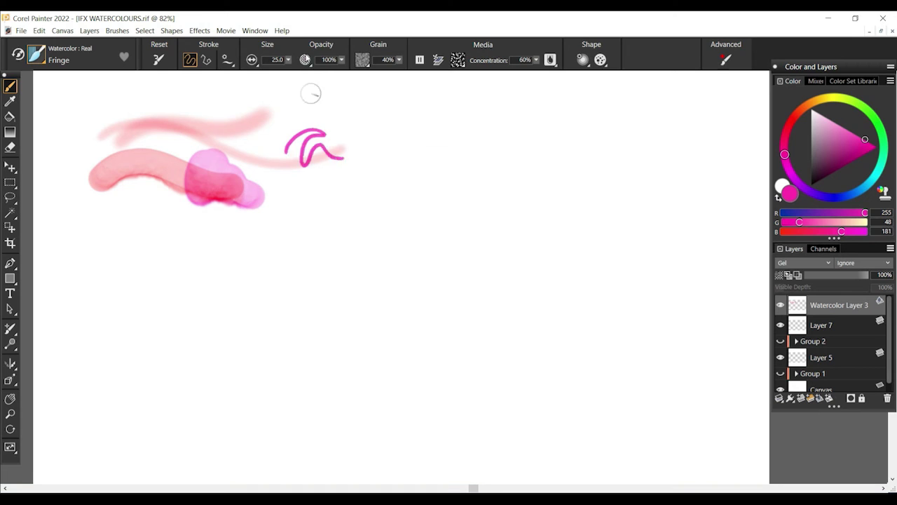
{"action": "left_click_drag", "start_coordinate": [357, 125], "coordinate": [459, 146]}
{"action": "left_click_drag", "start_coordinate": [327, 163], "coordinate": [356, 158]}
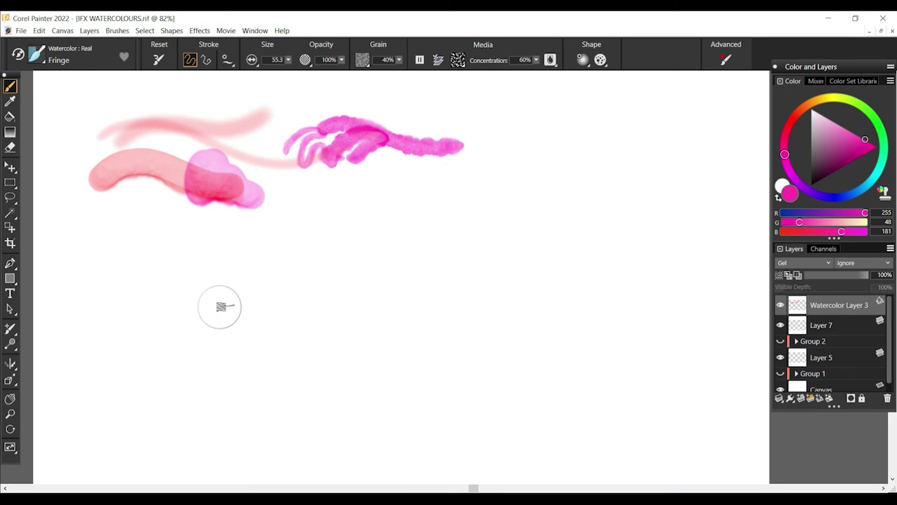
Overlap the end of the magenta Fringe stroke with light blue, and begin a pale Background Wash patch below at size 128.6.
{"action": "left_click", "coordinate": [855, 192]}
{"action": "left_click", "coordinate": [867, 186]}
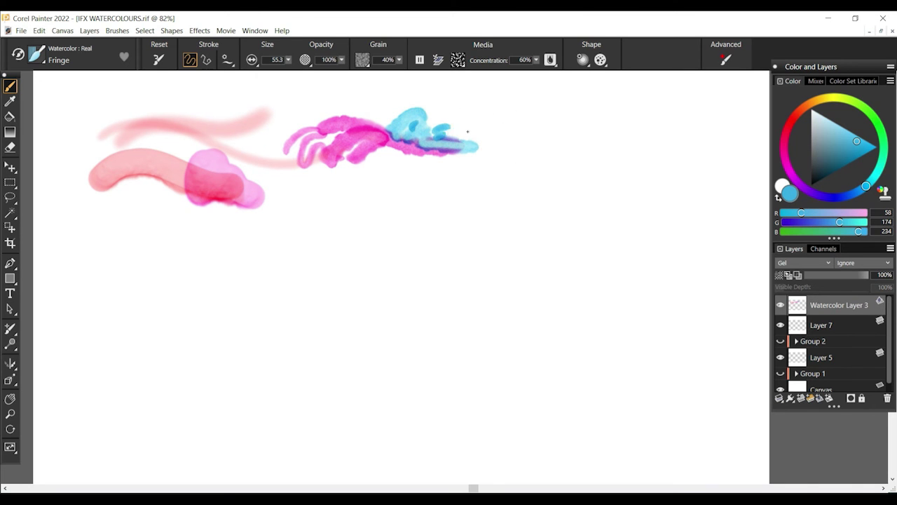
{"action": "left_click", "coordinate": [45, 63]}
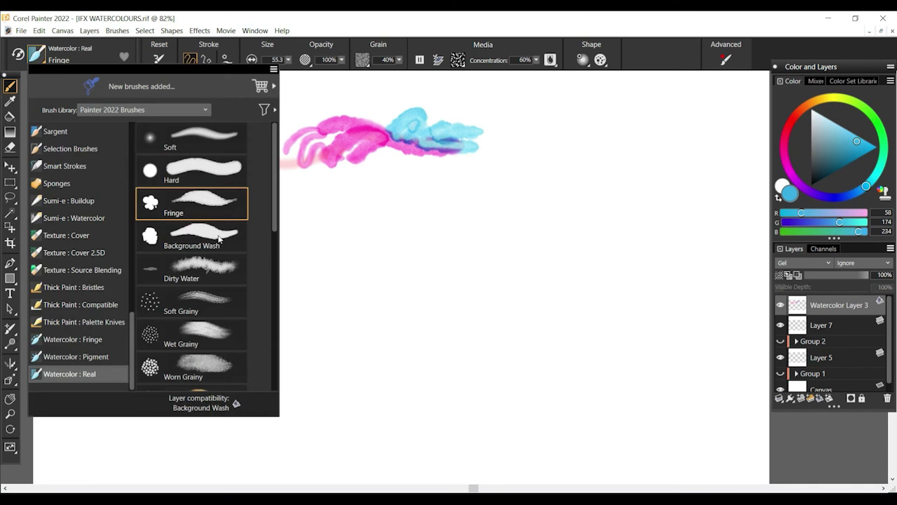
{"action": "left_click", "coordinate": [200, 246]}
{"action": "left_click_drag", "start_coordinate": [297, 240], "coordinate": [393, 223]}
{"action": "left_click_drag", "start_coordinate": [290, 60], "coordinate": [301, 61]}
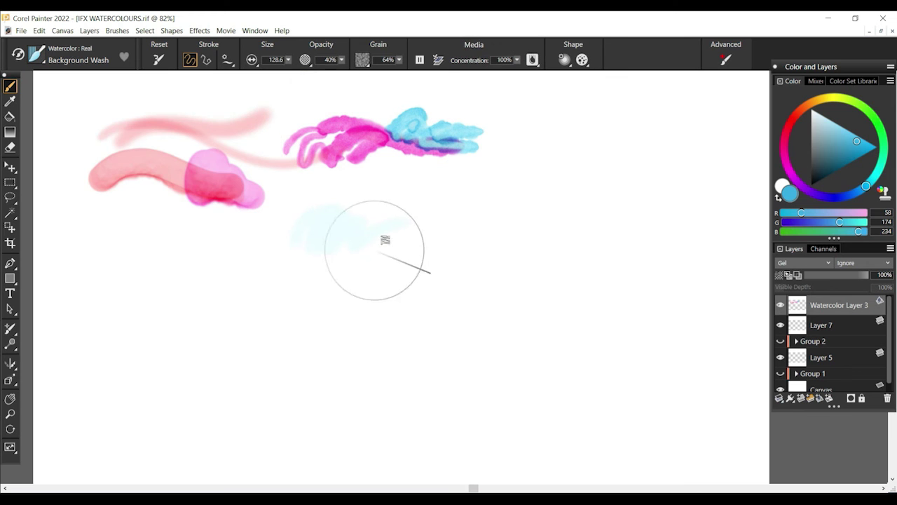
Extend the Background Wash patch with deeper blue strokes, and layer broad red strokes over its right side.
{"action": "left_click", "coordinate": [860, 153]}
{"action": "mouse_move", "coordinate": [384, 208]}
{"action": "left_mouse_down"}
{"action": "mouse_move", "coordinate": [347, 250]}
{"action": "mouse_move", "coordinate": [471, 210]}
{"action": "mouse_move", "coordinate": [445, 200]}
{"action": "mouse_move", "coordinate": [519, 232]}
{"action": "left_mouse_up"}
{"action": "left_click_drag", "start_coordinate": [425, 294], "coordinate": [509, 277]}
{"action": "left_click_drag", "start_coordinate": [561, 214], "coordinate": [527, 244]}
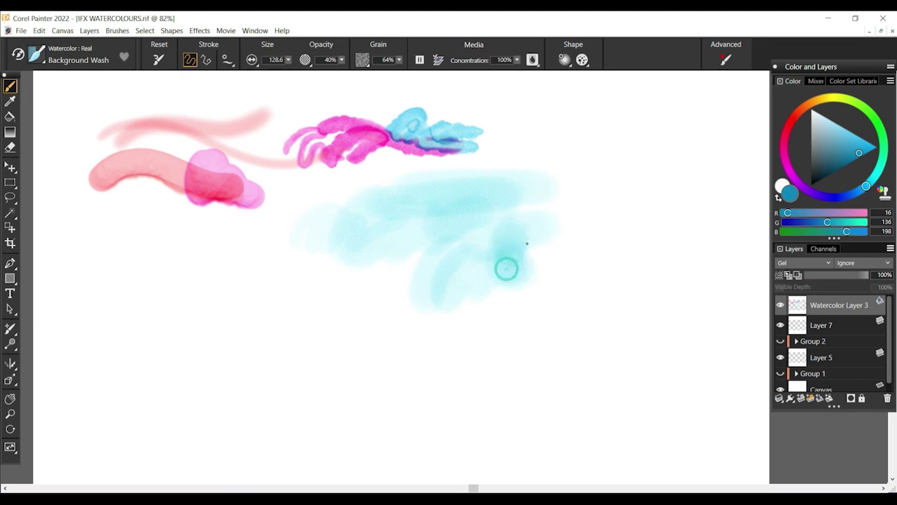
{"action": "left_click", "coordinate": [791, 123]}
{"action": "mouse_move", "coordinate": [494, 270]}
{"action": "left_mouse_down"}
{"action": "mouse_move", "coordinate": [539, 263]}
{"action": "mouse_move", "coordinate": [502, 221]}
{"action": "mouse_move", "coordinate": [507, 190]}
{"action": "mouse_move", "coordinate": [495, 166]}
{"action": "mouse_move", "coordinate": [495, 194]}
{"action": "mouse_move", "coordinate": [606, 217]}
{"action": "left_mouse_up"}
Paint a large mottled cloud in the canvas's lower-left area with the Dirty Water brush.
{"action": "left_click", "coordinate": [36, 54]}
{"action": "left_click", "coordinate": [211, 279]}
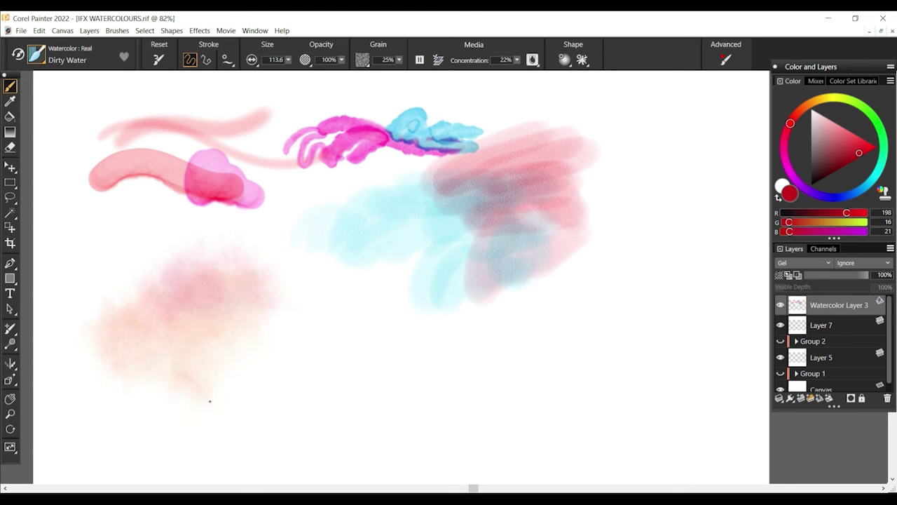
{"action": "mouse_move", "coordinate": [270, 427]}
{"action": "left_mouse_down"}
{"action": "mouse_move", "coordinate": [240, 408]}
{"action": "mouse_move", "coordinate": [202, 428]}
{"action": "mouse_move", "coordinate": [165, 416]}
{"action": "mouse_move", "coordinate": [131, 367]}
{"action": "mouse_move", "coordinate": [156, 426]}
{"action": "mouse_move", "coordinate": [213, 466]}
{"action": "mouse_move", "coordinate": [208, 424]}
{"action": "mouse_move", "coordinate": [225, 432]}
{"action": "mouse_move", "coordinate": [193, 446]}
{"action": "mouse_move", "coordinate": [201, 470]}
{"action": "mouse_move", "coordinate": [260, 440]}
{"action": "left_mouse_up"}
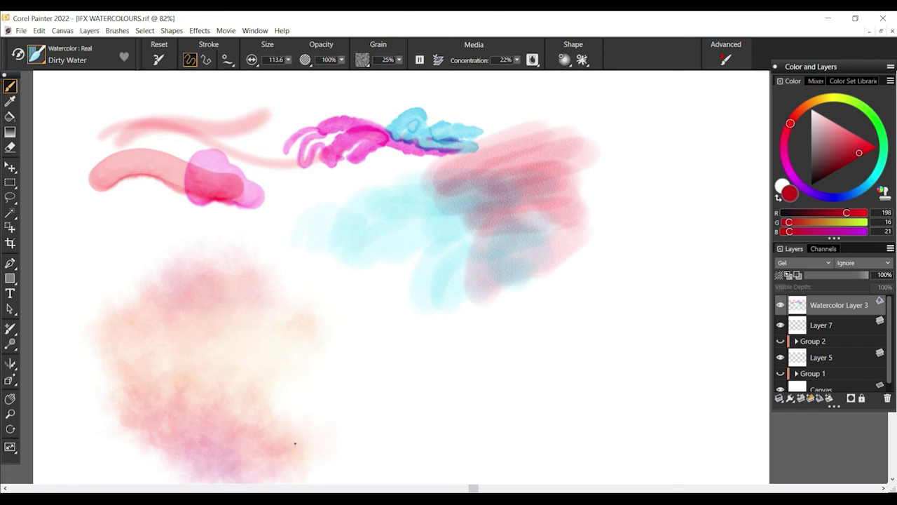
{"action": "left_click_drag", "start_coordinate": [316, 470], "coordinate": [260, 410]}
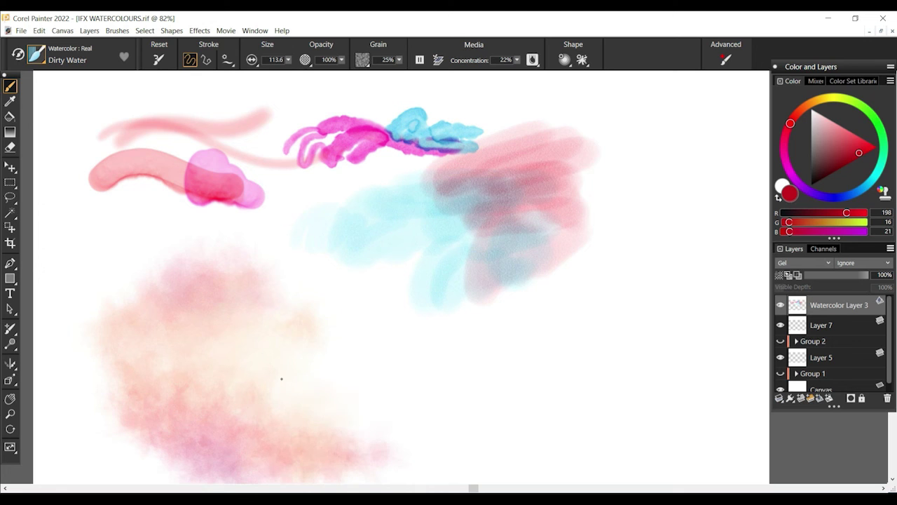
Paint scribbled red strokes below the wash patch, first with the Soft Grainy brush and then with Wet Grainy.
{"action": "left_click", "coordinate": [36, 54]}
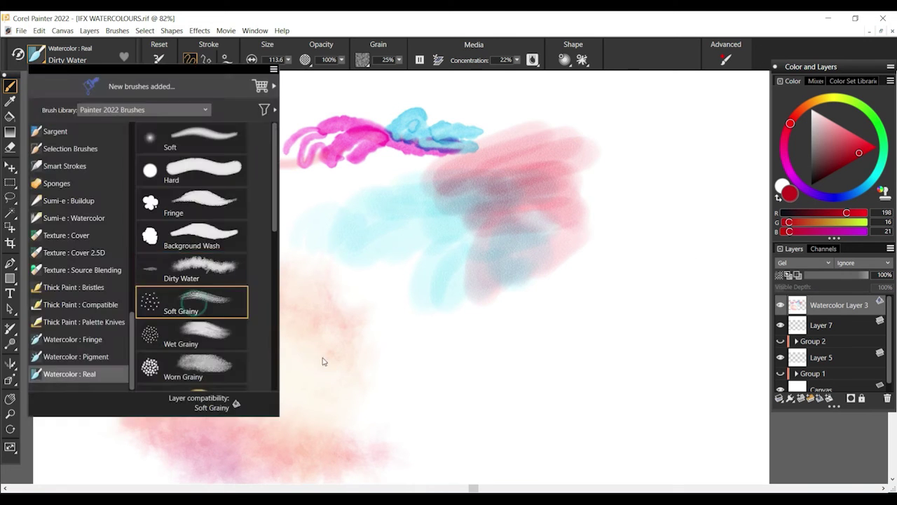
{"action": "left_click", "coordinate": [190, 301]}
{"action": "left_click_drag", "start_coordinate": [423, 379], "coordinate": [533, 353]}
{"action": "left_click", "coordinate": [37, 54]}
{"action": "left_click", "coordinate": [180, 340]}
{"action": "mouse_move", "coordinate": [483, 323]}
{"action": "left_mouse_down"}
{"action": "mouse_move", "coordinate": [540, 351]}
{"action": "mouse_move", "coordinate": [561, 348]}
{"action": "left_mouse_up"}
{"action": "left_click_drag", "start_coordinate": [520, 309], "coordinate": [596, 271]}
Paint scratchy red strokes beside the red wash with the Worn Grainy brush, and add more with another Real watercolor variant.
{"action": "left_click", "coordinate": [44, 61]}
{"action": "left_click", "coordinate": [180, 358]}
{"action": "left_click_drag", "start_coordinate": [648, 161], "coordinate": [511, 119]}
{"action": "mouse_move", "coordinate": [625, 144]}
{"action": "left_mouse_down"}
{"action": "mouse_move", "coordinate": [658, 126]}
{"action": "mouse_move", "coordinate": [672, 161]}
{"action": "left_mouse_up"}
{"action": "left_click", "coordinate": [36, 54]}
{"action": "scroll", "coordinate": [257, 299], "scroll_direction": "down", "scroll_amount": 3}
{"action": "left_click", "coordinate": [189, 247]}
{"action": "left_click_drag", "start_coordinate": [659, 183], "coordinate": [690, 168]}
Paint pale red zigzags and an arc with the Wet Knife brush, and overlap the zigzags on the right with orange.
{"action": "left_click", "coordinate": [37, 54]}
{"action": "left_click", "coordinate": [189, 279]}
{"action": "left_click_drag", "start_coordinate": [593, 272], "coordinate": [736, 190]}
{"action": "left_click_drag", "start_coordinate": [385, 420], "coordinate": [597, 380]}
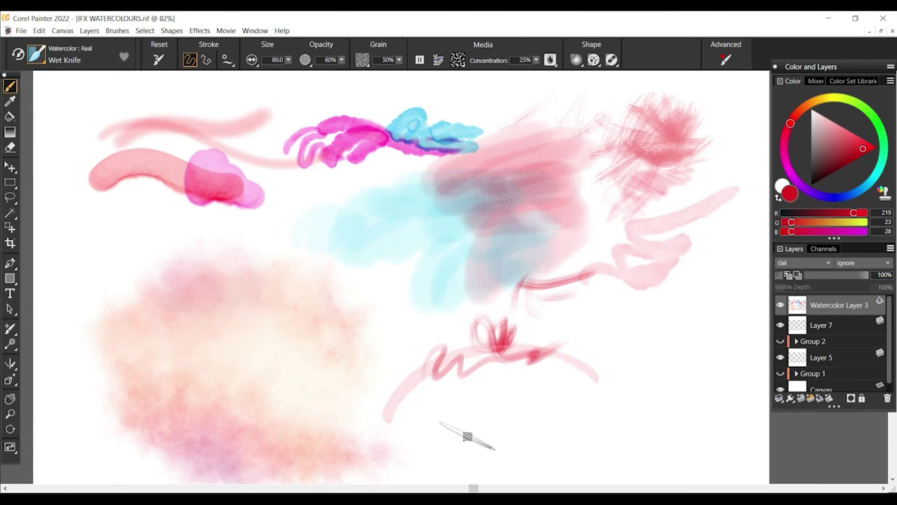
{"action": "mouse_move", "coordinate": [581, 331]}
{"action": "left_mouse_down"}
{"action": "mouse_move", "coordinate": [735, 280]}
{"action": "mouse_move", "coordinate": [647, 329]}
{"action": "mouse_move", "coordinate": [733, 260]}
{"action": "left_mouse_up"}
{"action": "left_click", "coordinate": [806, 105]}
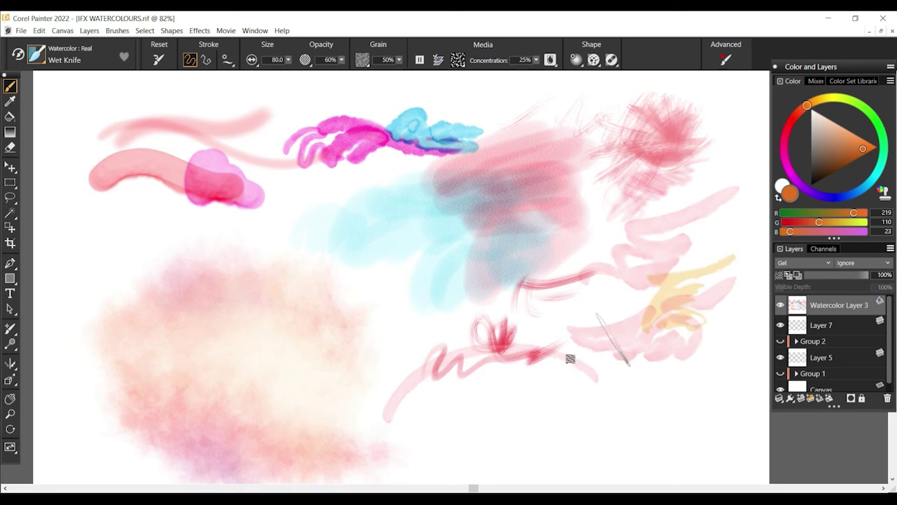
Paint a wide orange band below the arc with the Fractal Wash brush.
{"action": "left_click", "coordinate": [36, 54]}
{"action": "left_click", "coordinate": [211, 319]}
{"action": "mouse_move", "coordinate": [459, 420]}
{"action": "left_mouse_down"}
{"action": "mouse_move", "coordinate": [484, 408]}
{"action": "mouse_move", "coordinate": [577, 393]}
{"action": "mouse_move", "coordinate": [663, 413]}
{"action": "left_mouse_up"}
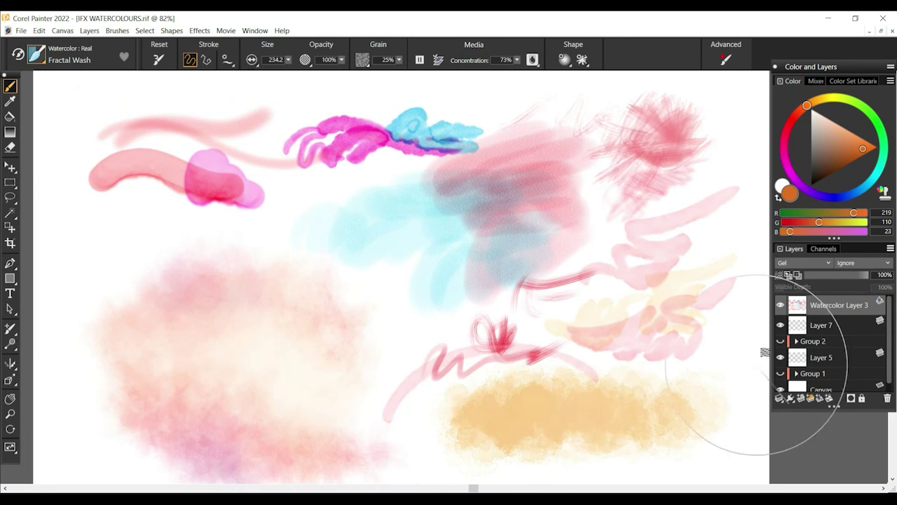
Try layering further orange Fractal Wash strokes over the pale orange band, undoing each attempt.
{"action": "mouse_move", "coordinate": [536, 414]}
{"action": "left_mouse_down"}
{"action": "mouse_move", "coordinate": [595, 428]}
{"action": "mouse_move", "coordinate": [705, 394]}
{"action": "left_mouse_up"}
{"action": "key", "text": "ctrl+z"}
{"action": "left_click", "coordinate": [866, 154]}
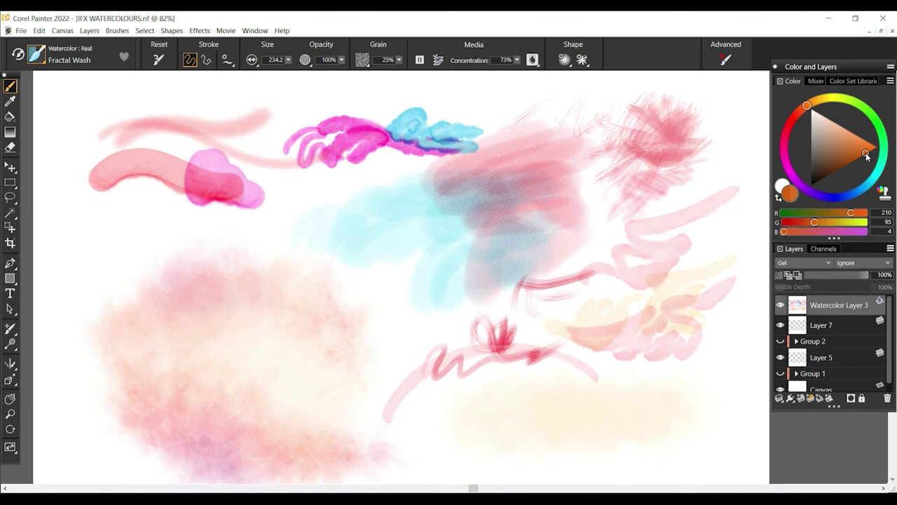
{"action": "mouse_move", "coordinate": [568, 420]}
{"action": "left_mouse_down"}
{"action": "mouse_move", "coordinate": [612, 396]}
{"action": "mouse_move", "coordinate": [705, 397]}
{"action": "left_mouse_up"}
{"action": "key", "text": "ctrl+z"}
{"action": "left_click_drag", "start_coordinate": [582, 420], "coordinate": [724, 381]}
{"action": "key", "text": "ctrl+z"}
Paint red Fractal Wash strokes back and forth over the pale orange band.
{"action": "left_click", "coordinate": [794, 117]}
{"action": "mouse_move", "coordinate": [634, 410]}
{"action": "left_mouse_down"}
{"action": "mouse_move", "coordinate": [667, 415]}
{"action": "mouse_move", "coordinate": [661, 449]}
{"action": "left_mouse_up"}
{"action": "key", "text": "ctrl+z"}
{"action": "mouse_move", "coordinate": [609, 436]}
{"action": "left_mouse_down"}
{"action": "mouse_move", "coordinate": [690, 398]}
{"action": "mouse_move", "coordinate": [679, 386]}
{"action": "mouse_move", "coordinate": [690, 378]}
{"action": "left_mouse_up"}
{"action": "mouse_move", "coordinate": [705, 437]}
{"action": "left_mouse_down"}
{"action": "mouse_move", "coordinate": [491, 448]}
{"action": "mouse_move", "coordinate": [462, 434]}
{"action": "left_mouse_up"}
{"action": "left_click_drag", "start_coordinate": [674, 442], "coordinate": [791, 391]}
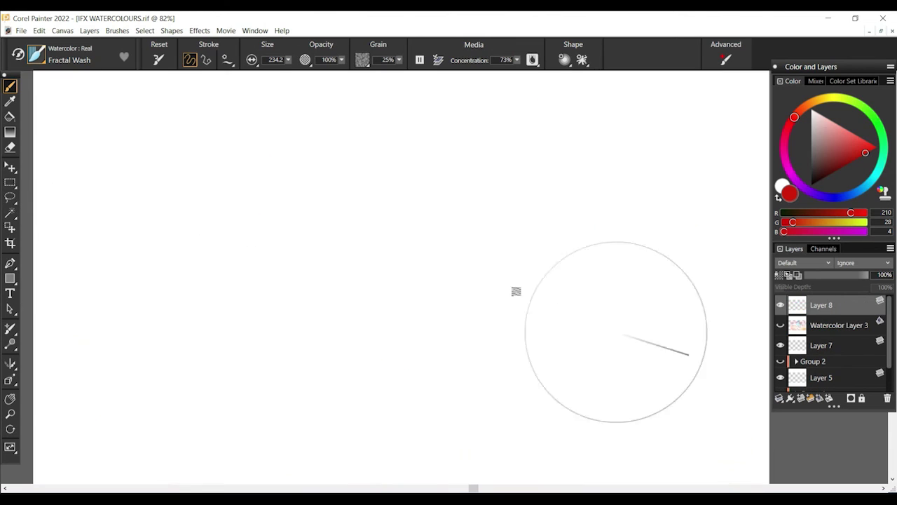
Paint a thin wavy orange stroke on the cleared canvas with the Wet Detail brush, and add thicker ones below with another variant.
{"action": "left_click", "coordinate": [36, 54]}
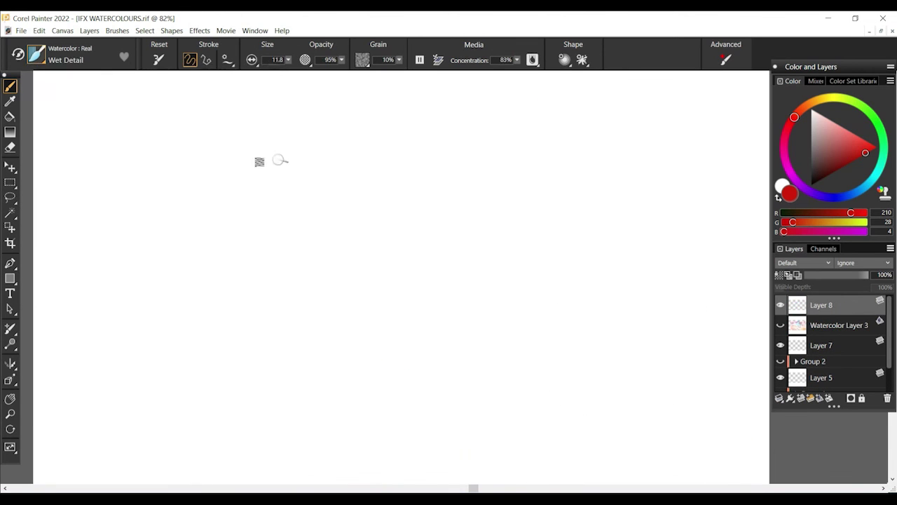
{"action": "left_click_drag", "start_coordinate": [143, 142], "coordinate": [339, 131]}
{"action": "left_click", "coordinate": [39, 59]}
{"action": "left_click_drag", "start_coordinate": [160, 183], "coordinate": [374, 150]}
{"action": "mouse_move", "coordinate": [194, 214]}
{"action": "left_mouse_down"}
{"action": "mouse_move", "coordinate": [419, 150]}
{"action": "mouse_move", "coordinate": [461, 220]}
{"action": "left_mouse_up"}
Paint a furry orange arc and an inner loop at the canvas's upper right with another Real watercolor variant.
{"action": "left_click", "coordinate": [38, 57]}
{"action": "left_click_drag", "start_coordinate": [513, 137], "coordinate": [619, 216]}
{"action": "left_click_drag", "start_coordinate": [513, 183], "coordinate": [541, 160]}
{"action": "left_click_drag", "start_coordinate": [537, 194], "coordinate": [517, 180]}
Switch variant to paint a pale orange stroke under the furry loop, and add magenta zigzags across the middle of the canvas.
{"action": "left_click", "coordinate": [36, 53]}
{"action": "left_click", "coordinate": [175, 304]}
{"action": "left_click_drag", "start_coordinate": [452, 237], "coordinate": [554, 224]}
{"action": "left_click", "coordinate": [786, 136]}
{"action": "mouse_move", "coordinate": [208, 291]}
{"action": "left_mouse_down"}
{"action": "mouse_move", "coordinate": [327, 244]}
{"action": "mouse_move", "coordinate": [477, 259]}
{"action": "left_mouse_up"}
{"action": "left_click_drag", "start_coordinate": [230, 258], "coordinate": [463, 245]}
Paint several short magenta strokes to the left of the zigzags with the Small Wash brush.
{"action": "left_click", "coordinate": [37, 54]}
{"action": "left_click", "coordinate": [175, 338]}
{"action": "left_click_drag", "start_coordinate": [105, 275], "coordinate": [214, 266]}
{"action": "left_click_drag", "start_coordinate": [132, 271], "coordinate": [132, 303]}
{"action": "left_click_drag", "start_coordinate": [183, 254], "coordinate": [161, 307]}
{"action": "left_click_drag", "start_coordinate": [197, 265], "coordinate": [178, 287]}
Enlarge the Small Wash brush to 109.8 and paint a broad magenta patch over the left end of the short strokes.
{"action": "left_click_drag", "start_coordinate": [288, 60], "coordinate": [297, 60]}
{"action": "left_click", "coordinate": [109, 269]}
{"action": "mouse_move", "coordinate": [109, 270]}
{"action": "left_mouse_down"}
{"action": "mouse_move", "coordinate": [130, 238]}
{"action": "mouse_move", "coordinate": [155, 315]}
{"action": "left_mouse_up"}
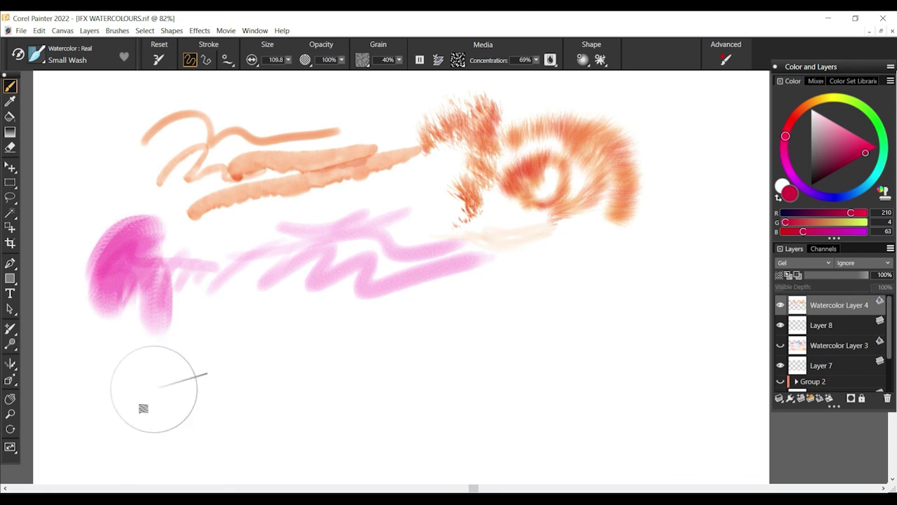
{"action": "mouse_move", "coordinate": [105, 301]}
{"action": "left_mouse_down"}
{"action": "mouse_move", "coordinate": [111, 326]}
{"action": "mouse_move", "coordinate": [84, 320]}
{"action": "mouse_move", "coordinate": [98, 308]}
{"action": "mouse_move", "coordinate": [113, 330]}
{"action": "mouse_move", "coordinate": [152, 314]}
{"action": "left_mouse_up"}
Glaze orange Small Wash strokes over the magenta patch and along the lower magenta zigzag.
{"action": "left_click", "coordinate": [801, 111]}
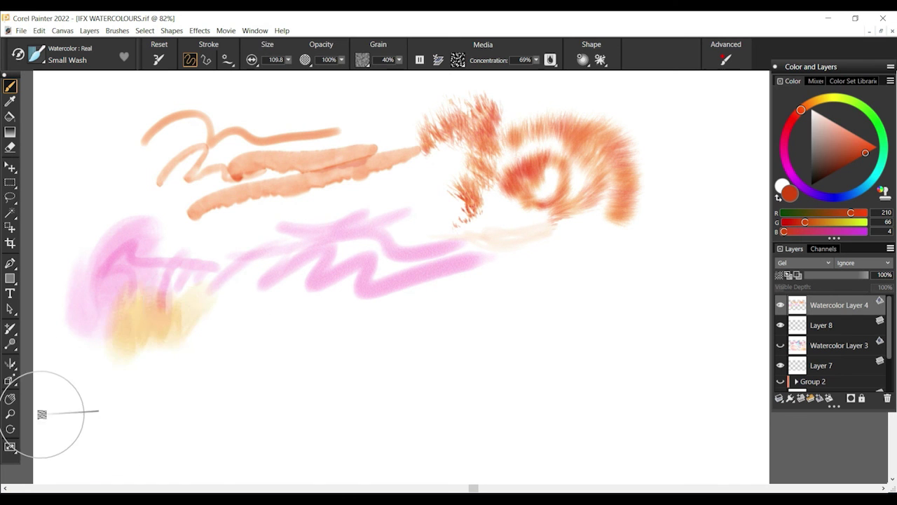
{"action": "mouse_move", "coordinate": [87, 312]}
{"action": "left_mouse_down"}
{"action": "mouse_move", "coordinate": [124, 275]}
{"action": "mouse_move", "coordinate": [81, 351]}
{"action": "left_mouse_up"}
{"action": "left_click_drag", "start_coordinate": [155, 254], "coordinate": [119, 323]}
{"action": "left_click_drag", "start_coordinate": [150, 232], "coordinate": [70, 315]}
{"action": "key", "text": "ctrl+z"}
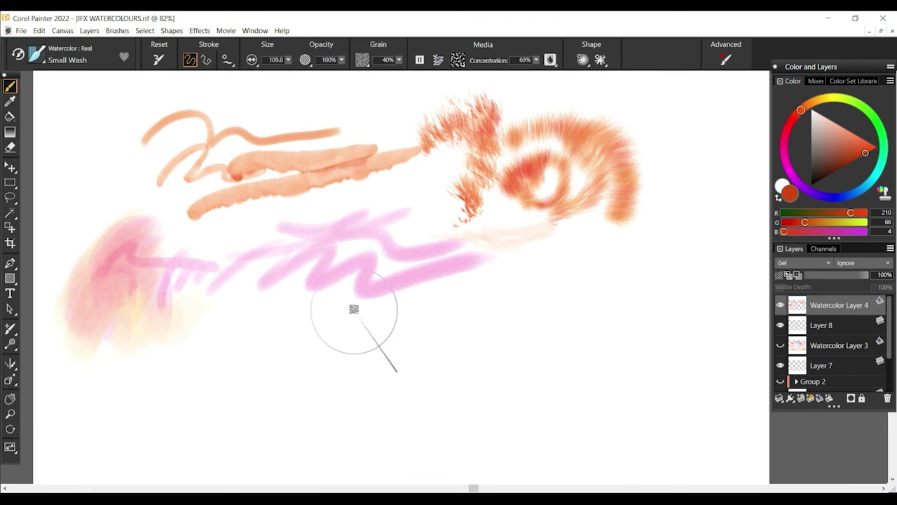
{"action": "left_click_drag", "start_coordinate": [311, 297], "coordinate": [510, 260]}
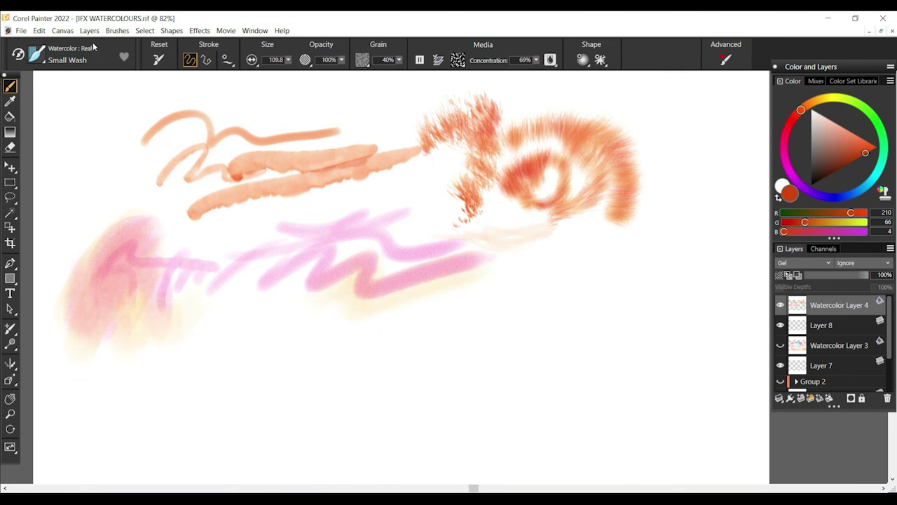
Dab a textured orange patch below the zigzags with the Wet Sponge brush, and add a red patch beside it.
{"action": "left_click", "coordinate": [52, 66]}
{"action": "left_click", "coordinate": [181, 365]}
{"action": "left_click_drag", "start_coordinate": [351, 390], "coordinate": [554, 330]}
{"action": "left_click", "coordinate": [789, 127]}
{"action": "left_click_drag", "start_coordinate": [508, 273], "coordinate": [578, 294]}
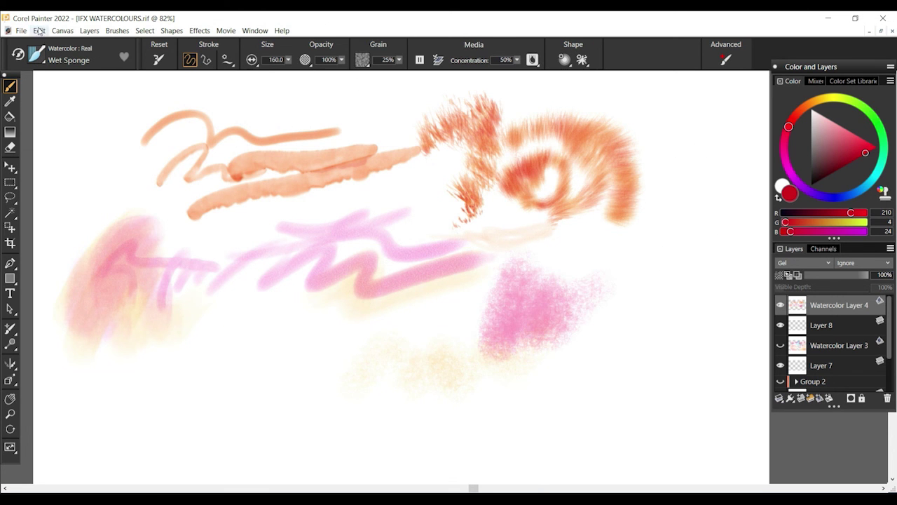
Paint speckled red strokes along the lower part of the canvas with the Tiger Lily brush at size 179.1.
{"action": "left_click", "coordinate": [44, 66]}
{"action": "scroll", "coordinate": [197, 341], "scroll_direction": "down", "scroll_amount": 3}
{"action": "left_click", "coordinate": [197, 341]}
{"action": "left_click_drag", "start_coordinate": [288, 60], "coordinate": [300, 72]}
{"action": "left_click_drag", "start_coordinate": [87, 419], "coordinate": [319, 407]}
{"action": "mouse_move", "coordinate": [452, 428]}
{"action": "left_mouse_down"}
{"action": "mouse_move", "coordinate": [651, 408]}
{"action": "mouse_move", "coordinate": [665, 396]}
{"action": "left_mouse_up"}
{"action": "left_click_drag", "start_coordinate": [635, 350], "coordinate": [666, 368]}
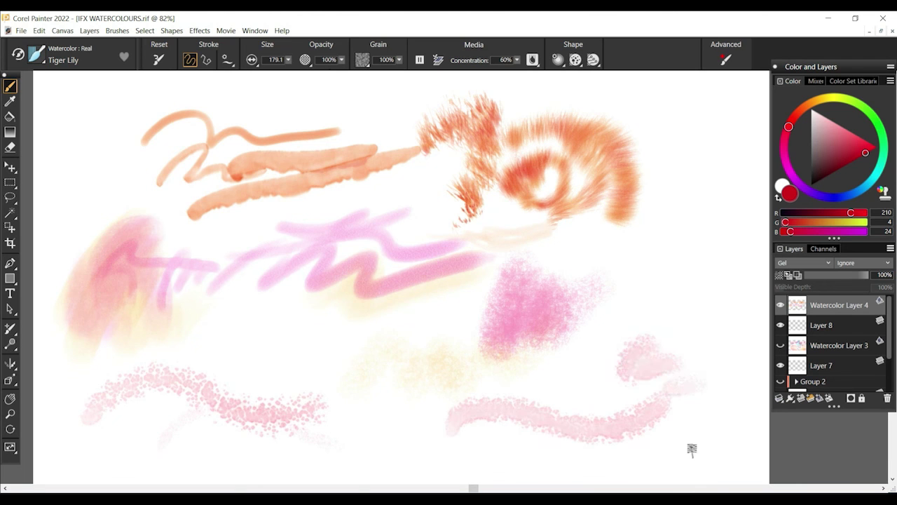
Overlap the right-hand Tiger Lily strokes with darker red, and the left-hand ones with bright red.
{"action": "left_click", "coordinate": [851, 163]}
{"action": "mouse_move", "coordinate": [578, 361]}
{"action": "left_mouse_down"}
{"action": "mouse_move", "coordinate": [673, 319]}
{"action": "mouse_move", "coordinate": [694, 368]}
{"action": "left_mouse_up"}
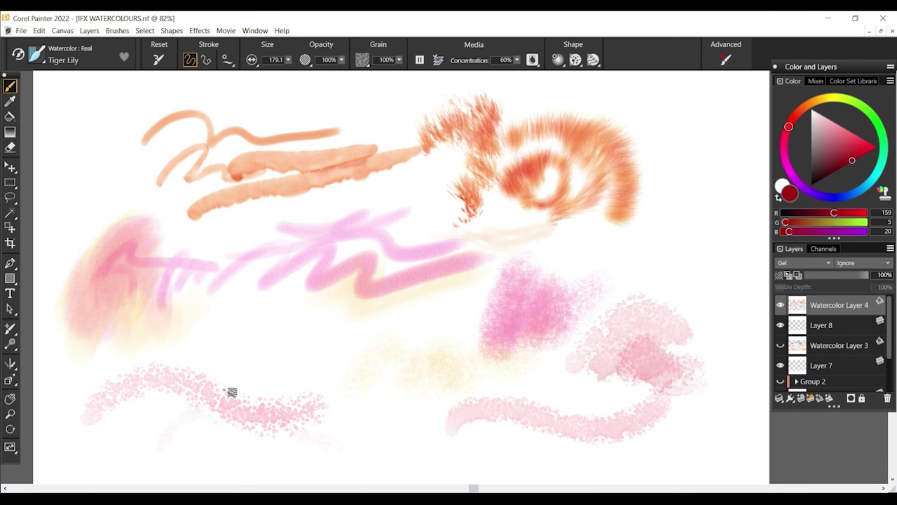
{"action": "left_click", "coordinate": [877, 146]}
{"action": "mouse_move", "coordinate": [259, 379]}
{"action": "left_mouse_down"}
{"action": "mouse_move", "coordinate": [301, 356]}
{"action": "mouse_move", "coordinate": [410, 421]}
{"action": "left_mouse_up"}
Scatter bright red spots down the canvas's right side with the Dry Splatter brush.
{"action": "left_click", "coordinate": [39, 57]}
{"action": "left_click", "coordinate": [188, 386]}
{"action": "mouse_move", "coordinate": [657, 212]}
{"action": "left_mouse_down"}
{"action": "mouse_move", "coordinate": [695, 118]}
{"action": "mouse_move", "coordinate": [622, 248]}
{"action": "mouse_move", "coordinate": [695, 218]}
{"action": "mouse_move", "coordinate": [731, 264]}
{"action": "left_mouse_up"}
{"action": "left_click_drag", "start_coordinate": [694, 291], "coordinate": [634, 270]}
{"action": "left_click_drag", "start_coordinate": [640, 250], "coordinate": [696, 226]}
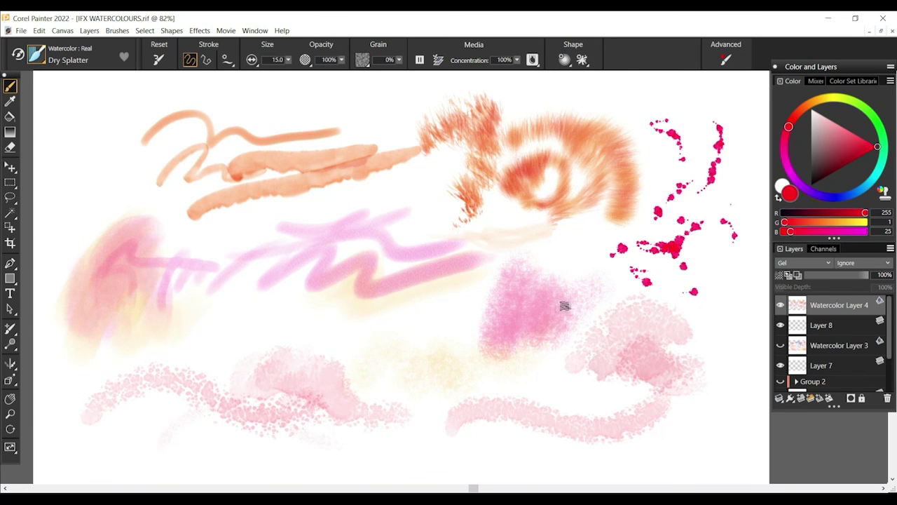
Add muted red Dry Splatter spots around and below the bright red ones.
{"action": "left_click", "coordinate": [856, 147]}
{"action": "left_click_drag", "start_coordinate": [632, 226], "coordinate": [603, 271]}
{"action": "left_click_drag", "start_coordinate": [703, 250], "coordinate": [737, 261]}
{"action": "left_click_drag", "start_coordinate": [716, 304], "coordinate": [731, 341]}
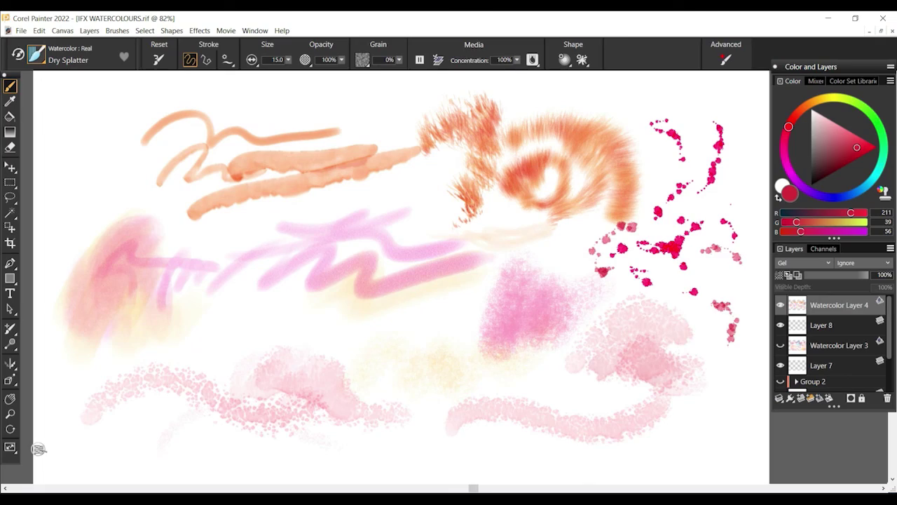